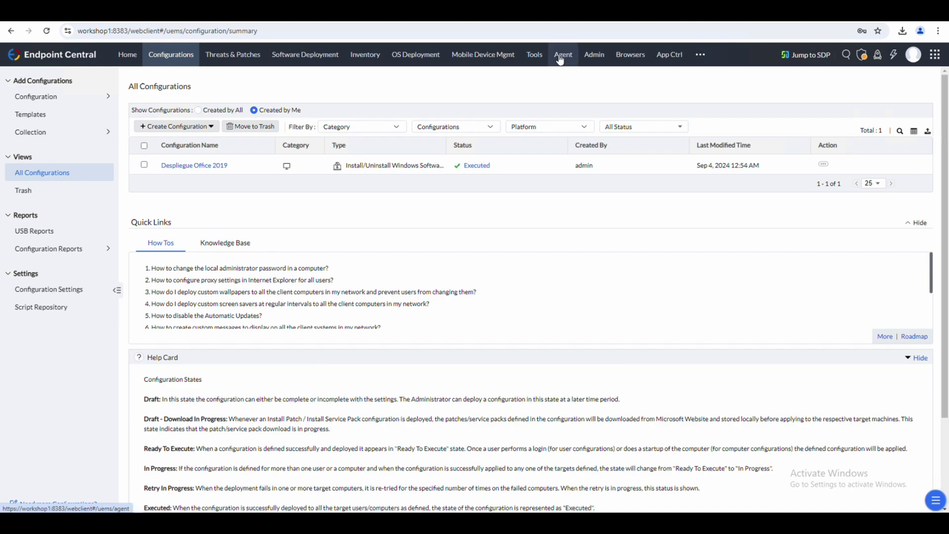
Start adding a new remote office in the agent's scope of management and name it Mixcoac.
{"action": "left_click", "coordinate": [560, 58]}
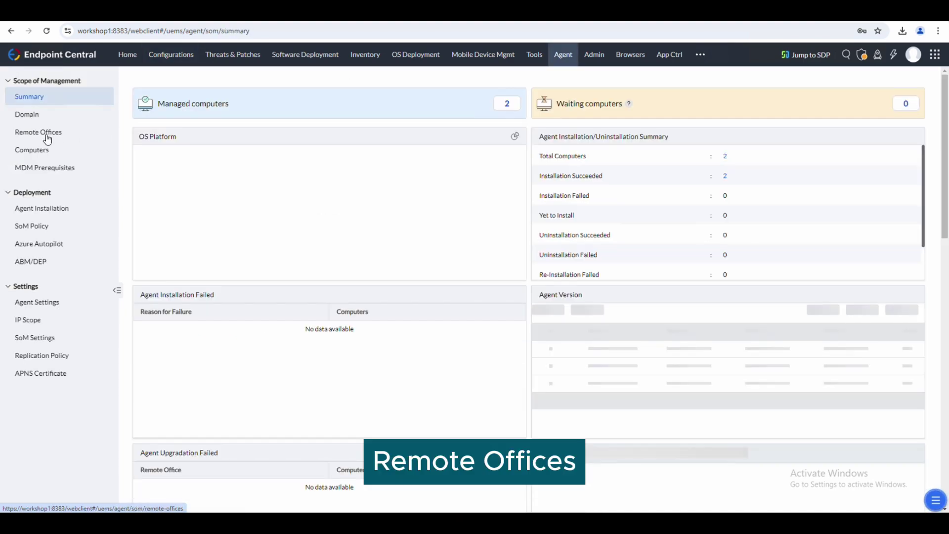
{"action": "left_click", "coordinate": [47, 134]}
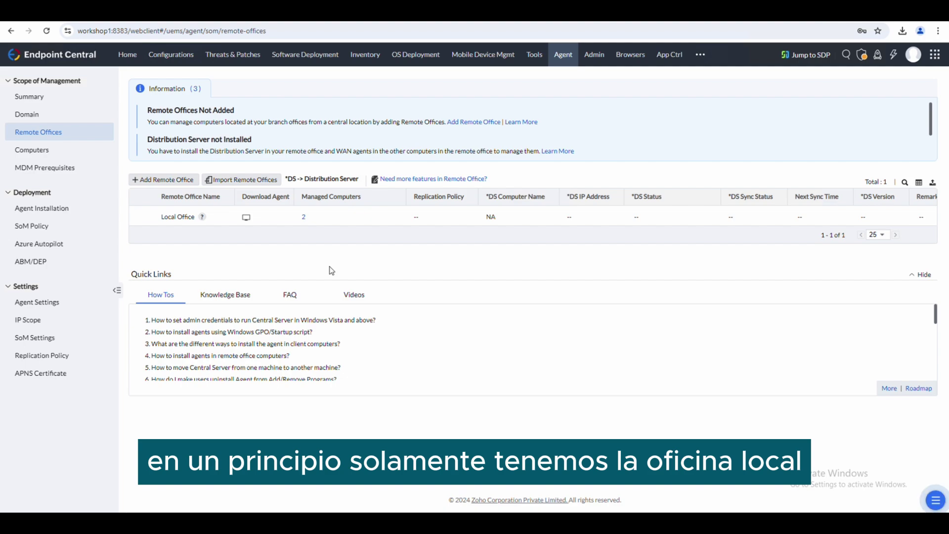
{"action": "triple_click", "coordinate": [197, 218]}
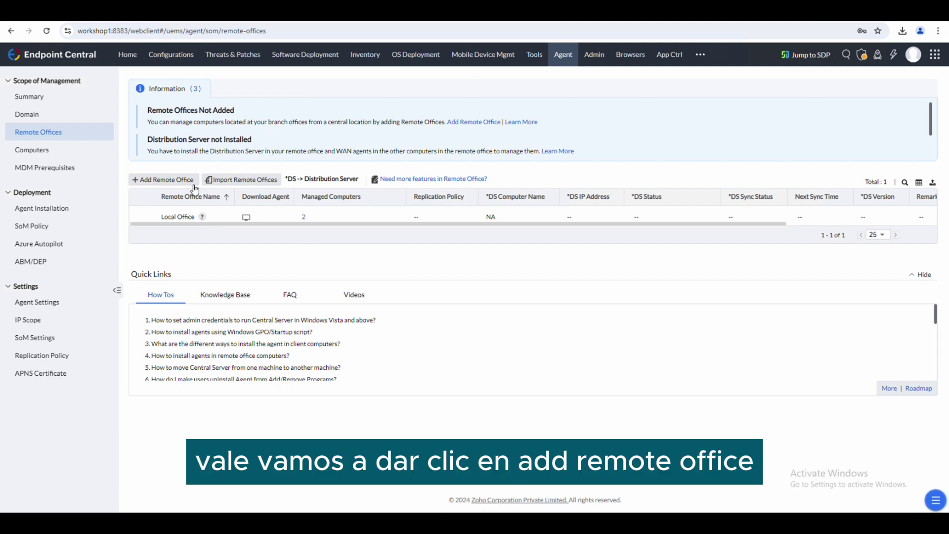
{"action": "left_click", "coordinate": [180, 180]}
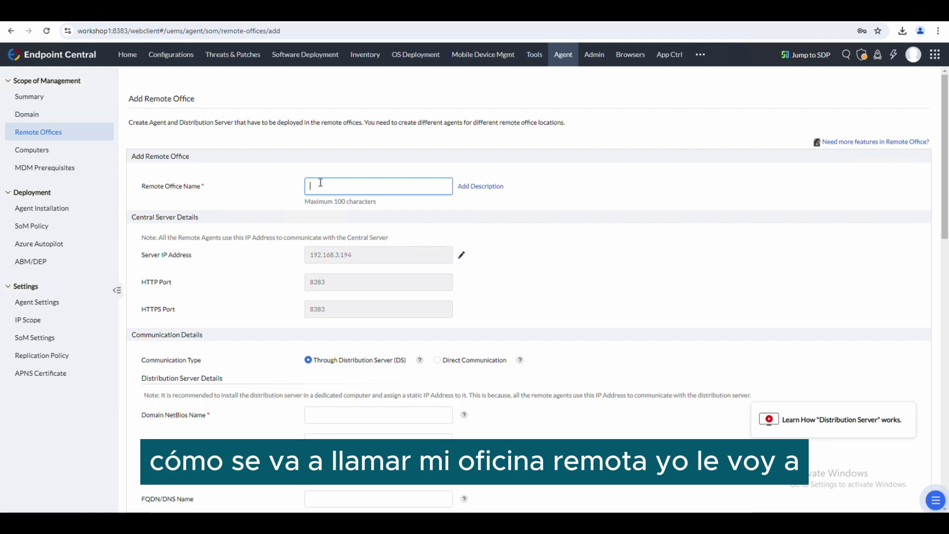
{"action": "type", "text": "Mixcoa"}
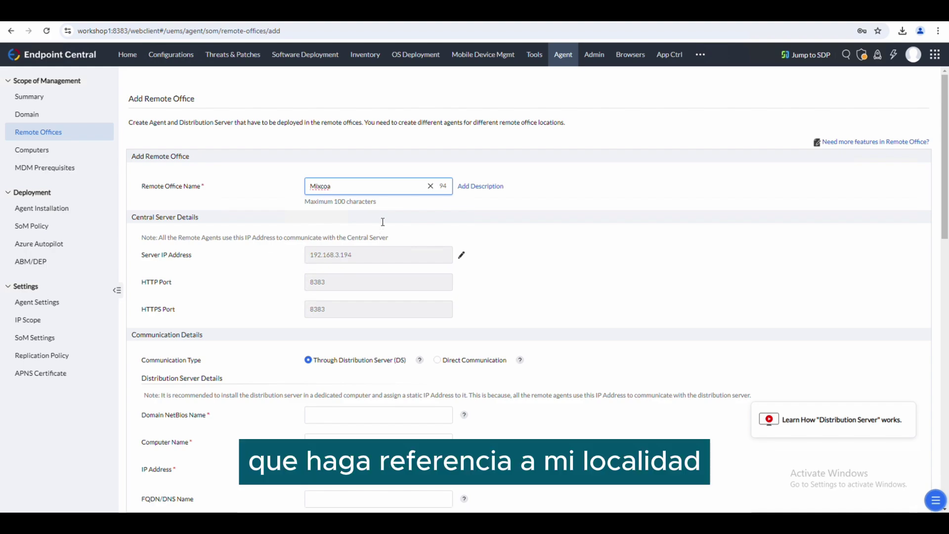
{"action": "type", "text": "d"}
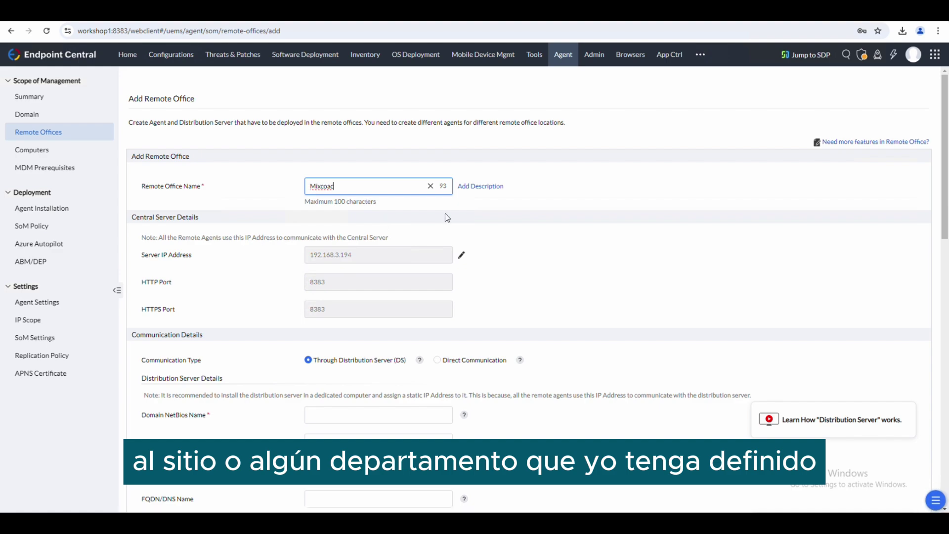
{"action": "key", "text": "BackSpace"}
{"action": "type", "text": "c"}
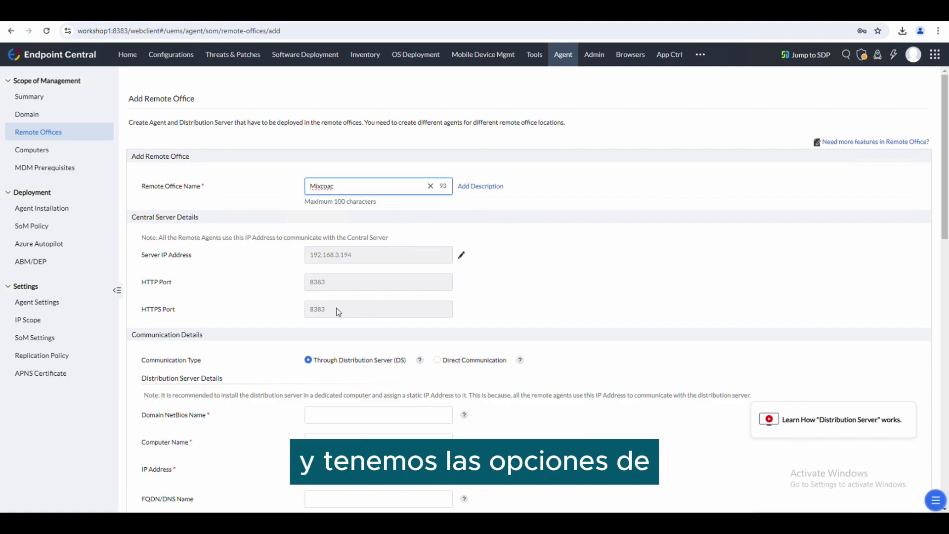
Set the distribution server's domain NetBIOS name to DEMOAD and its computer name to Workshop4.
{"action": "scroll", "coordinate": [337, 306], "scroll_direction": "down", "scroll_amount": 2}
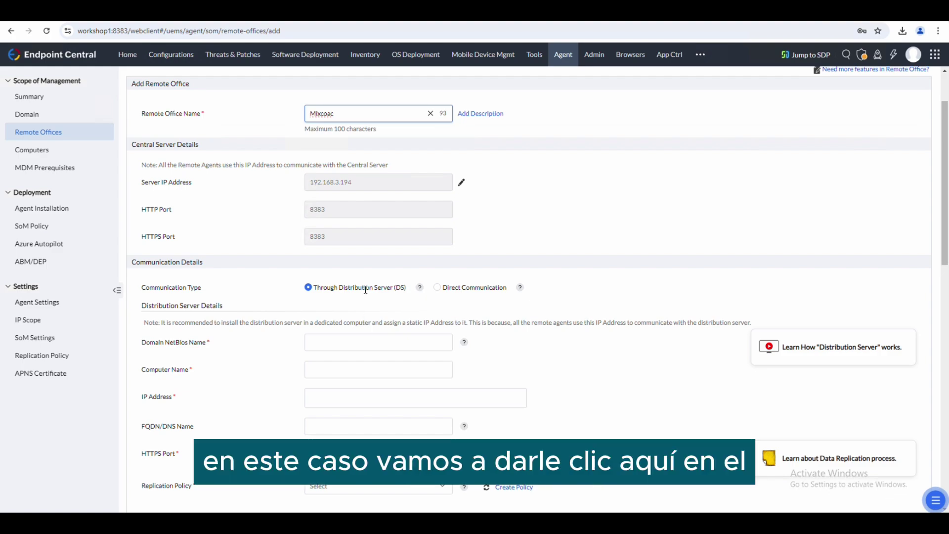
{"action": "left_click", "coordinate": [346, 341]}
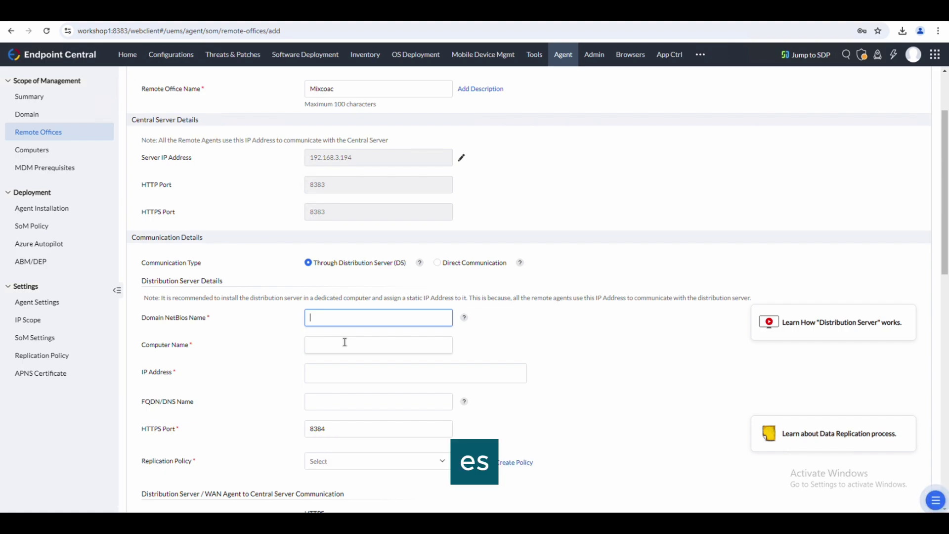
{"action": "type", "text": "DEMOA"}
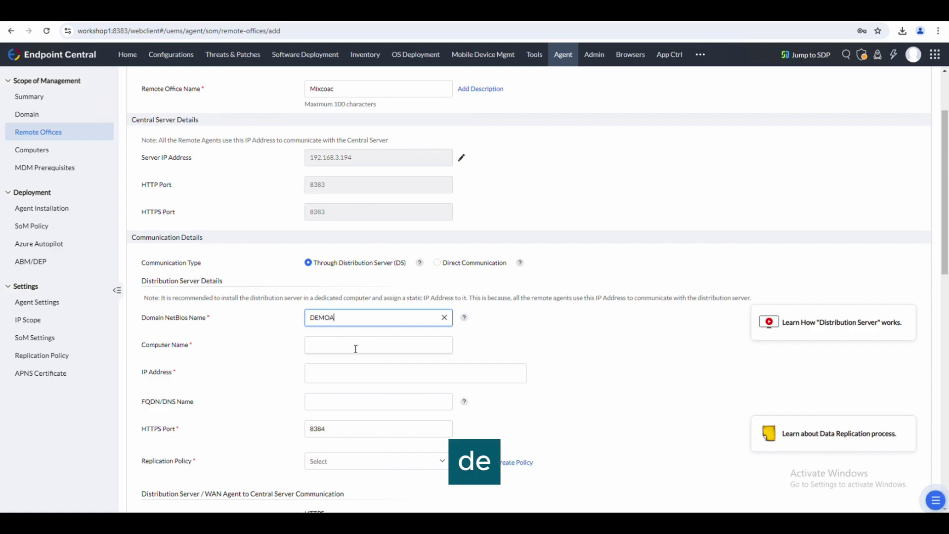
{"action": "type", "text": "D"}
{"action": "left_click", "coordinate": [362, 347]}
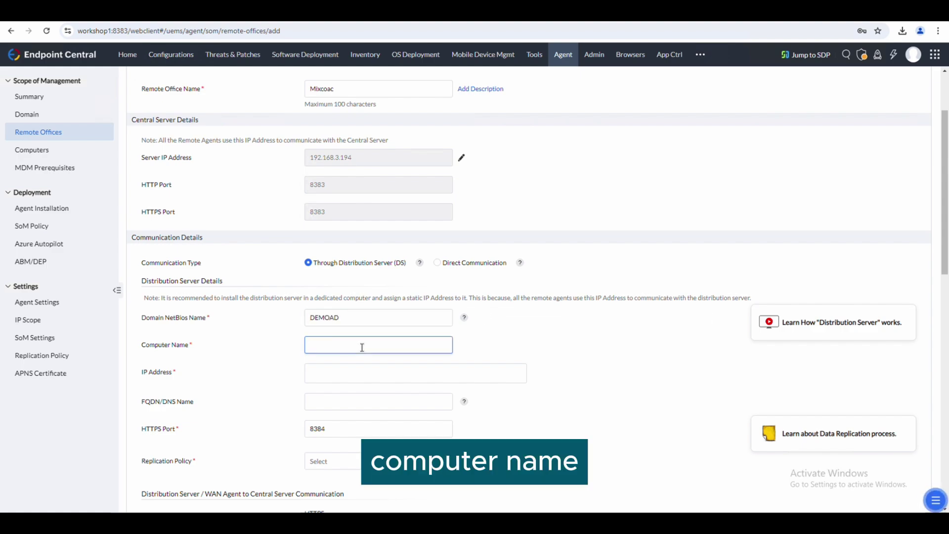
{"action": "type", "text": "Wo"}
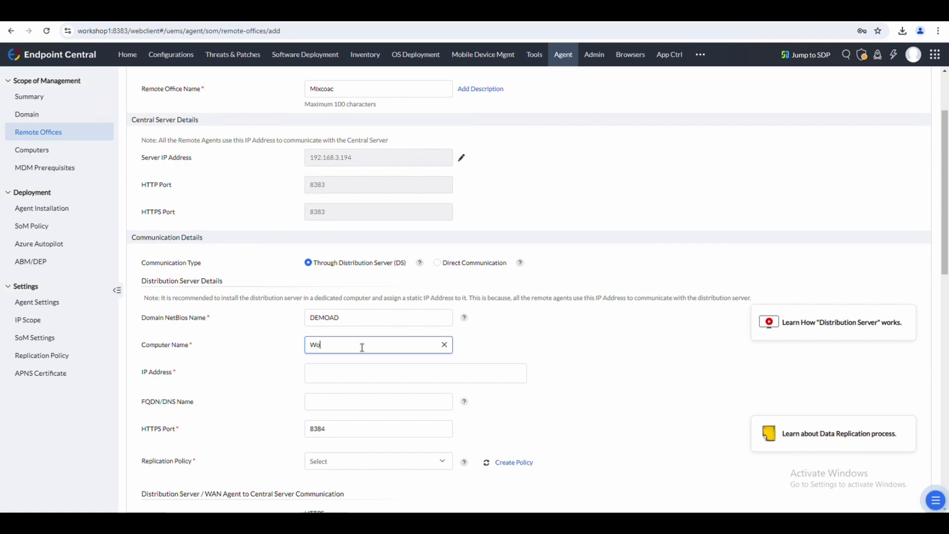
{"action": "type", "text": "rkshop4"}
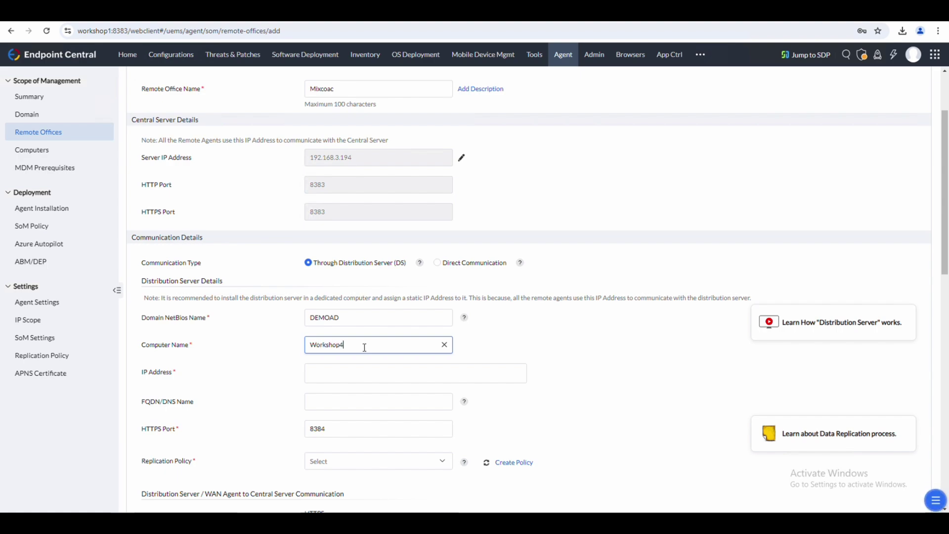
Add 192.168.3.177 as the distribution server's IP address.
{"action": "left_click", "coordinate": [369, 371]}
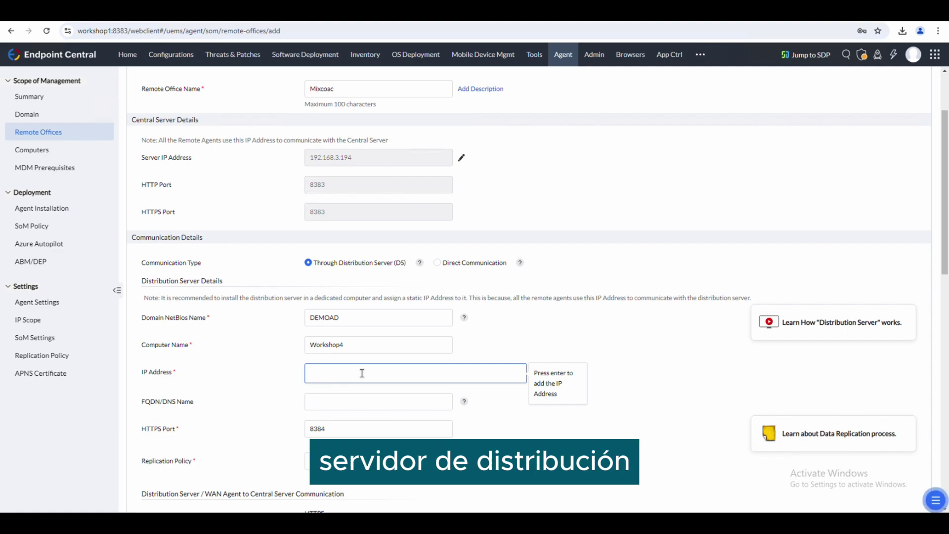
{"action": "type", "text": "192"}
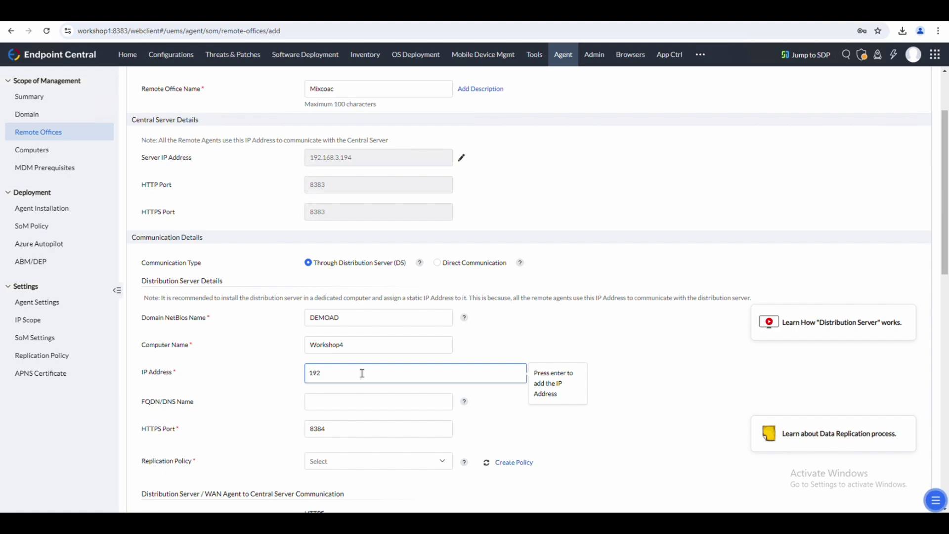
{"action": "type", "text": ".168"}
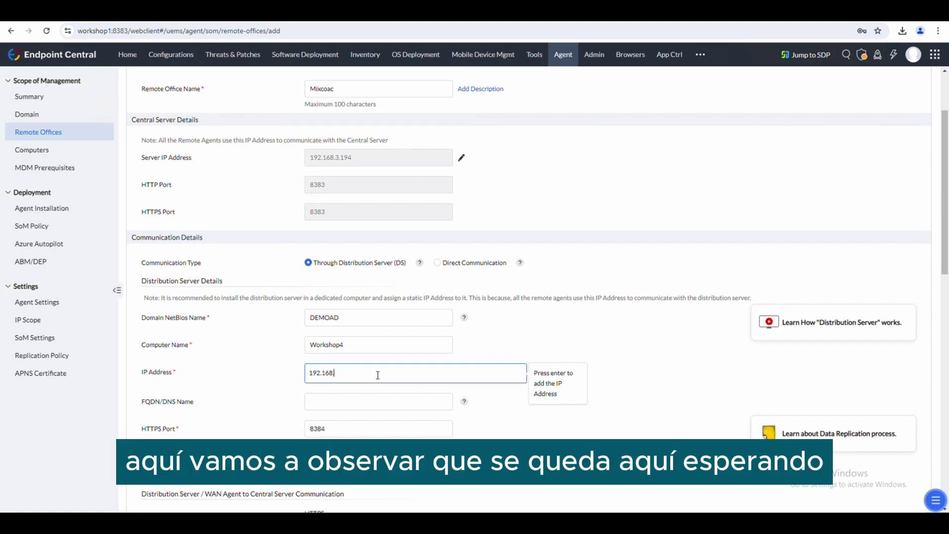
{"action": "type", "text": ".3.177"}
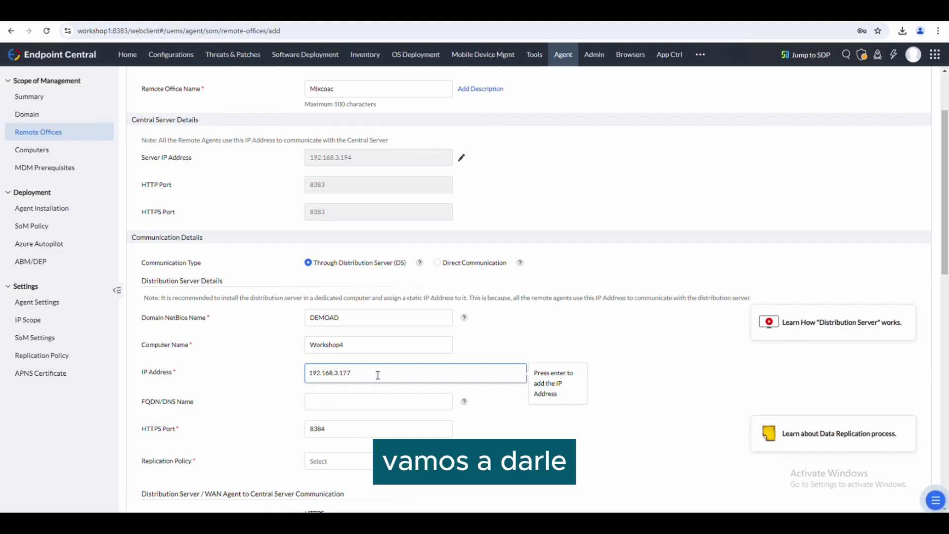
{"action": "key", "text": "Return"}
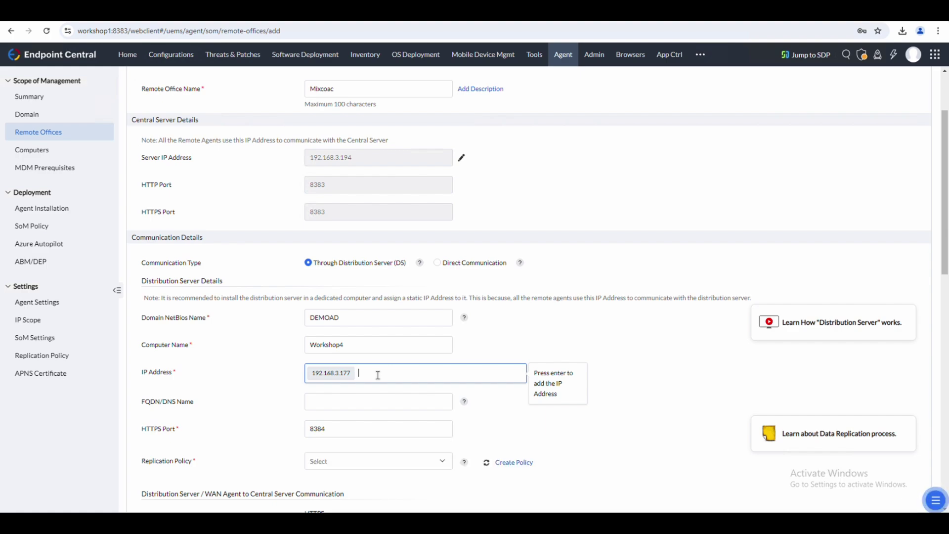
Set the distribution server's FQDN/DNS name to Workshop4.
{"action": "left_click", "coordinate": [352, 408]}
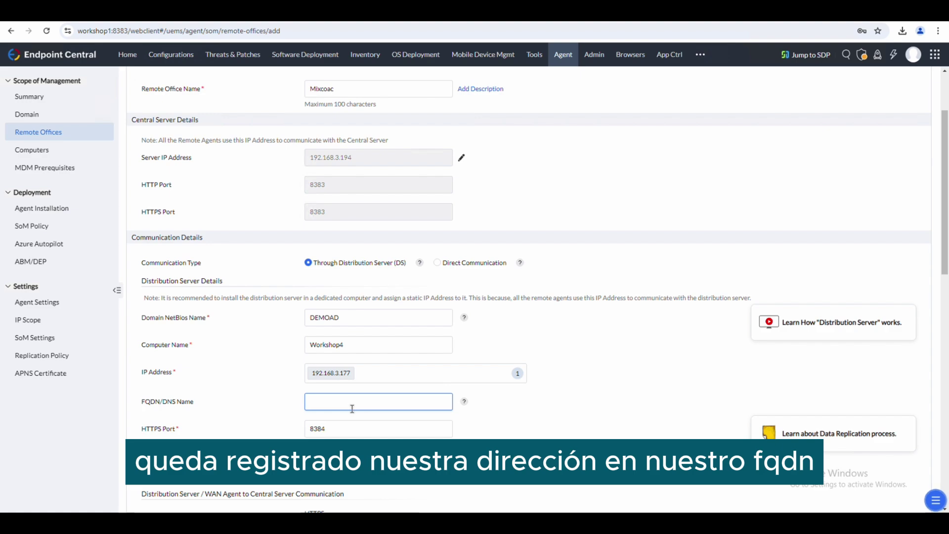
{"action": "type", "text": "Wo"}
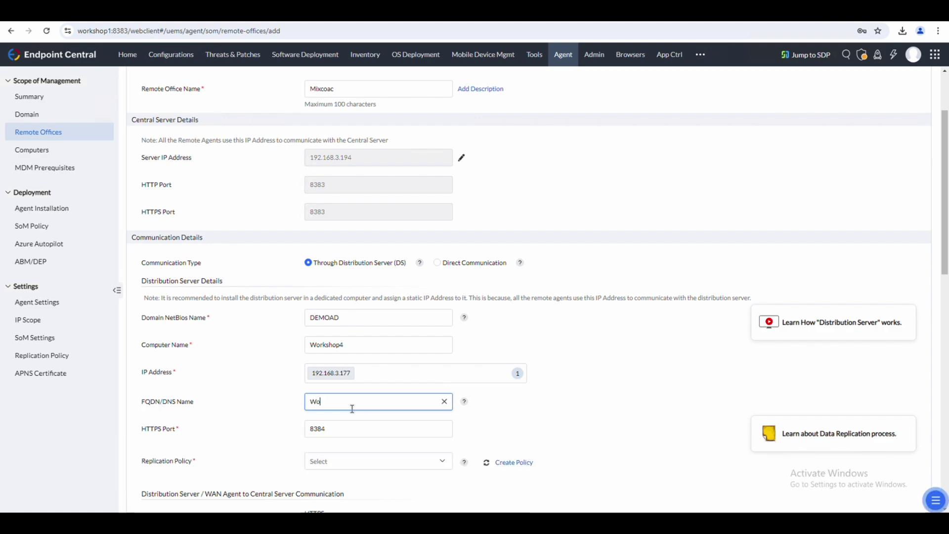
{"action": "type", "text": "rkshop"}
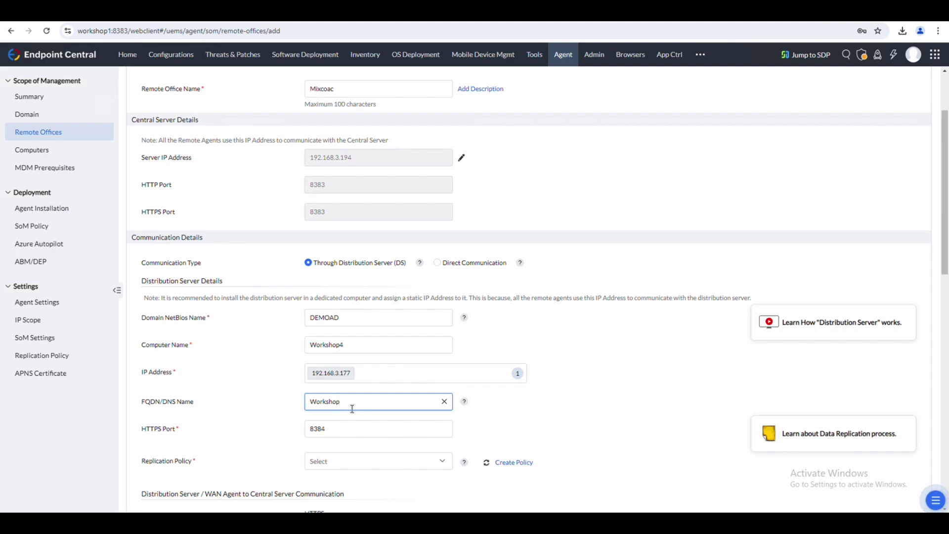
{"action": "type", "text": "4"}
{"action": "scroll", "coordinate": [356, 424], "scroll_direction": "down", "scroll_amount": 1}
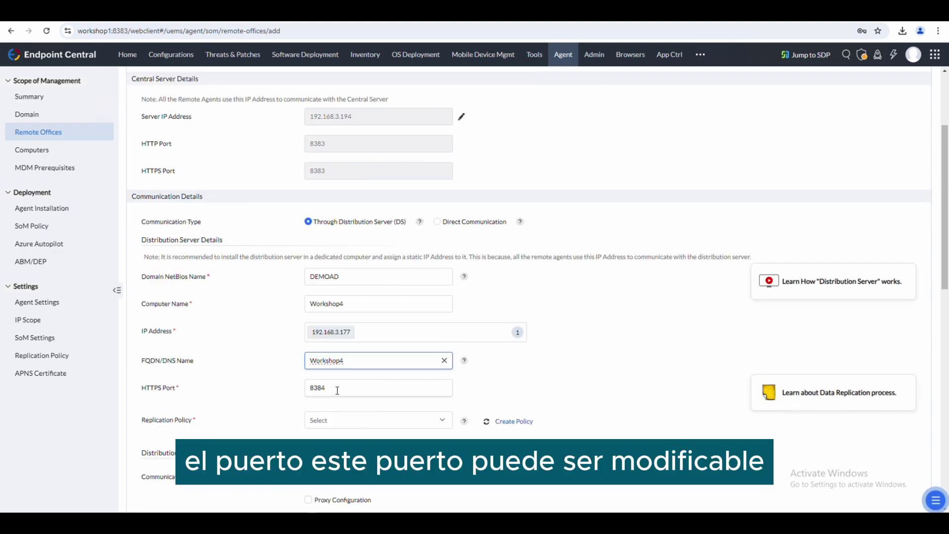
{"action": "left_click", "coordinate": [337, 390]}
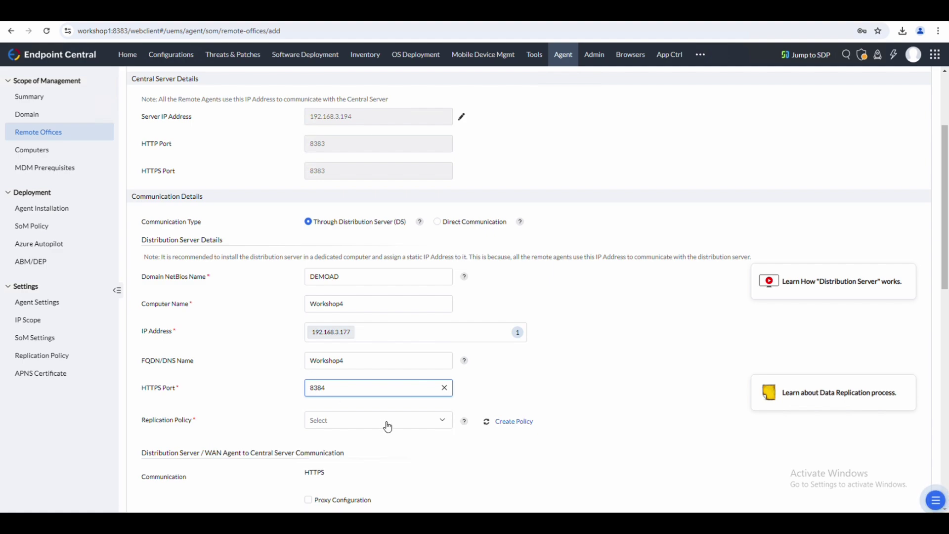
Start a new replication policy named Sucursal Mixcoac with a data transfer rate of 1024 KBps.
{"action": "left_click", "coordinate": [516, 426]}
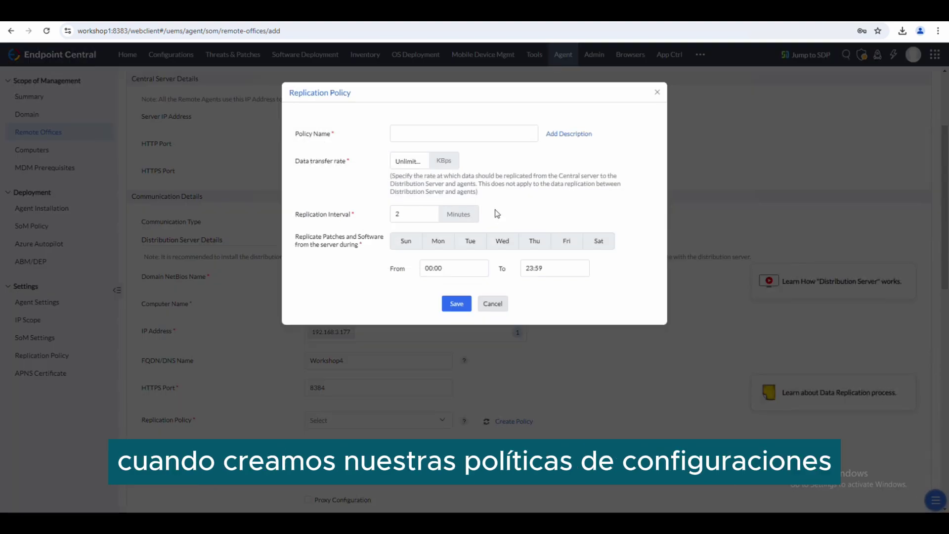
{"action": "left_click", "coordinate": [413, 132]}
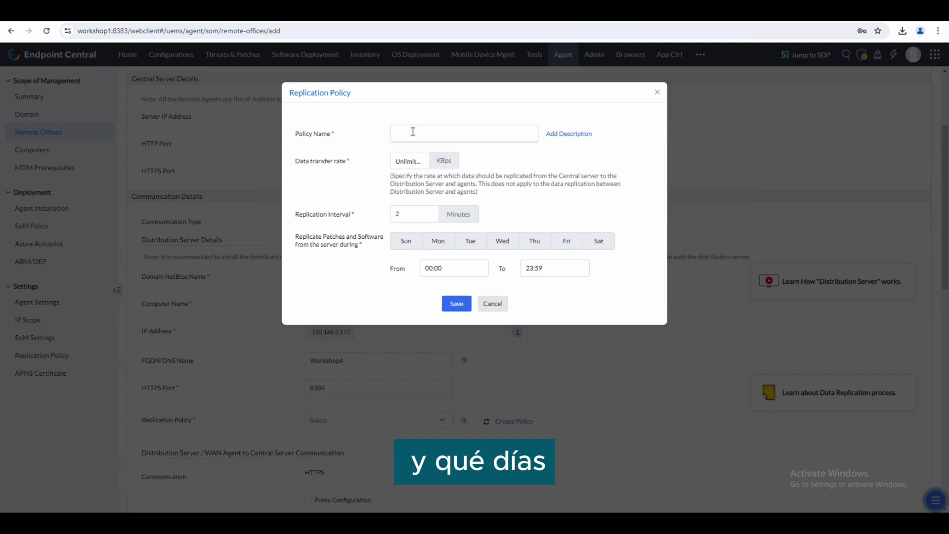
{"action": "left_click", "coordinate": [413, 131]}
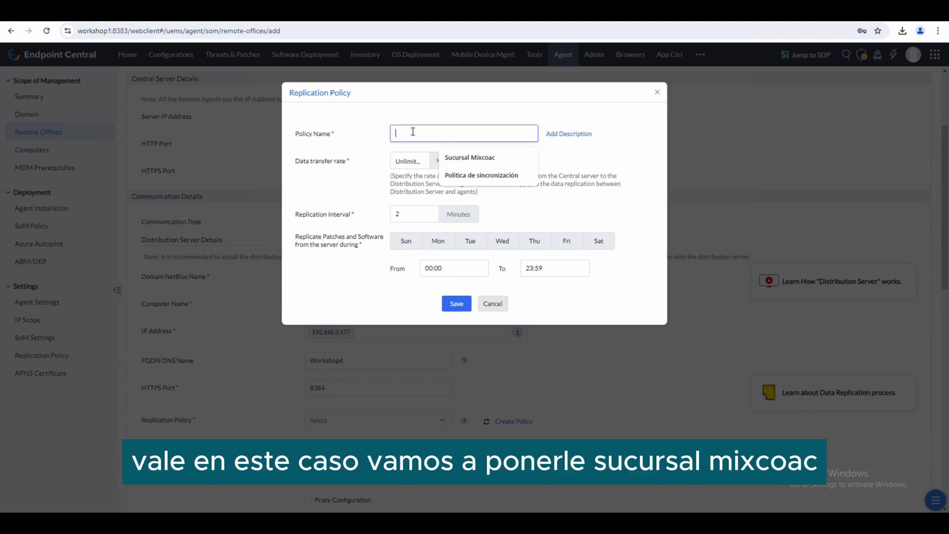
{"action": "left_click", "coordinate": [451, 156]}
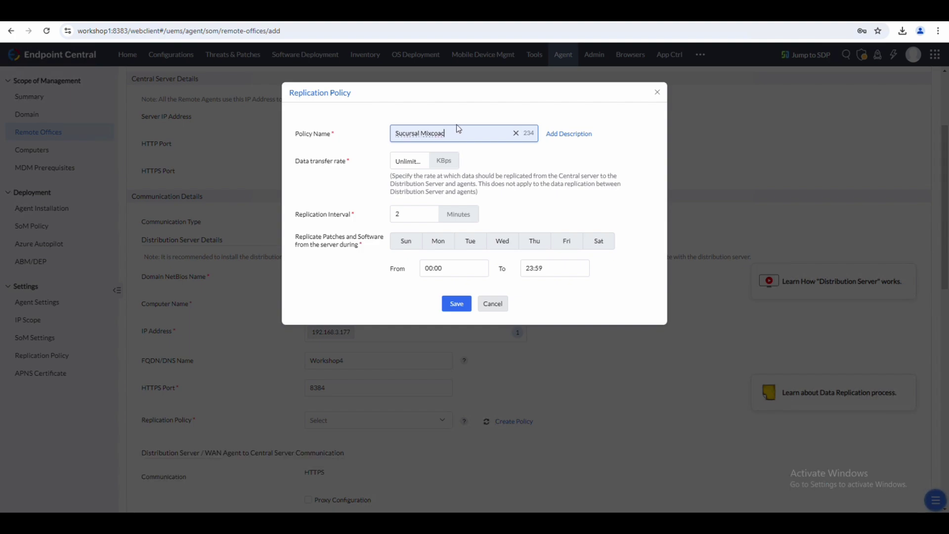
{"action": "left_click", "coordinate": [424, 165]}
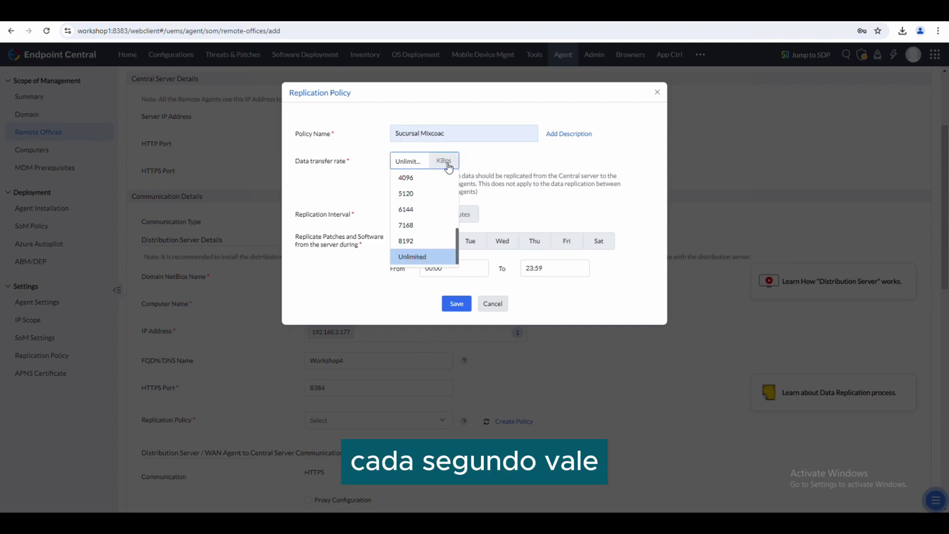
{"action": "scroll", "coordinate": [432, 202], "scroll_direction": "up", "scroll_amount": 3}
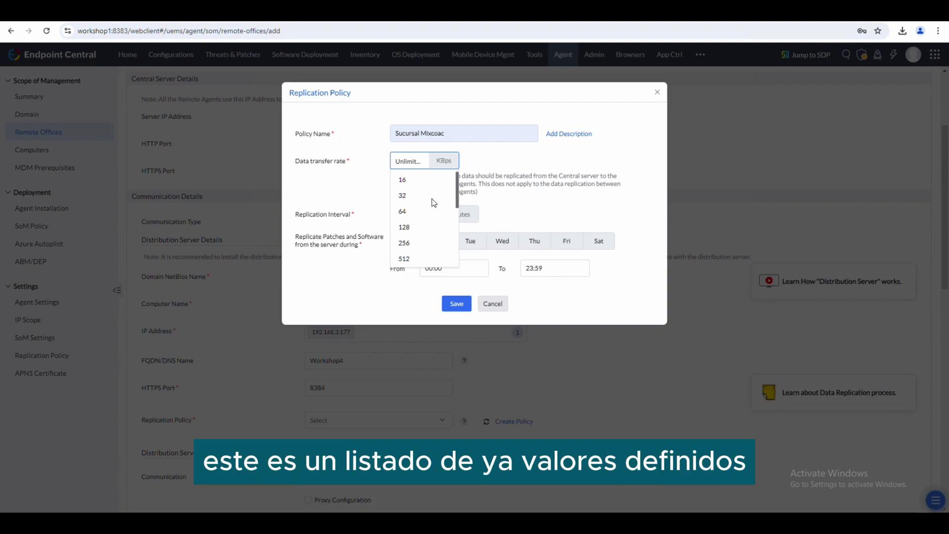
{"action": "scroll", "coordinate": [430, 230], "scroll_direction": "down", "scroll_amount": 2}
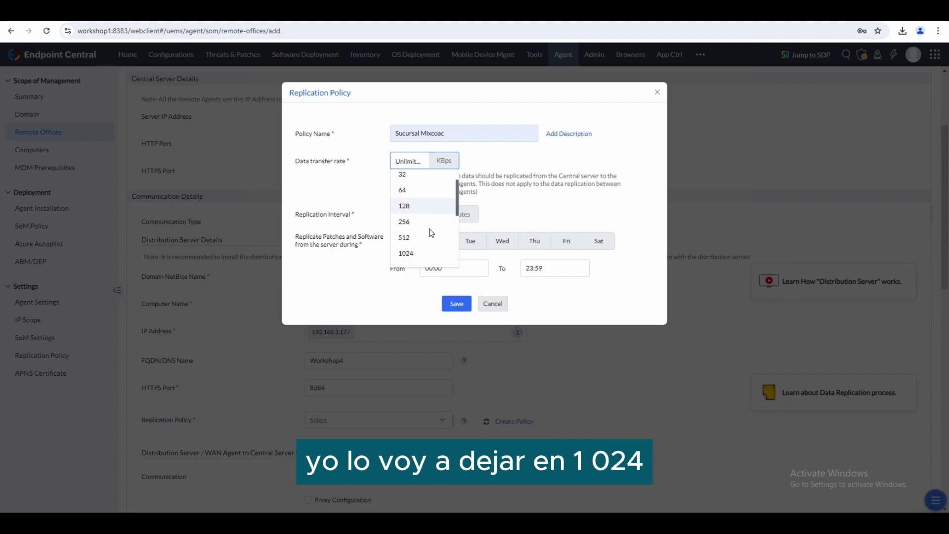
{"action": "left_click", "coordinate": [415, 238]}
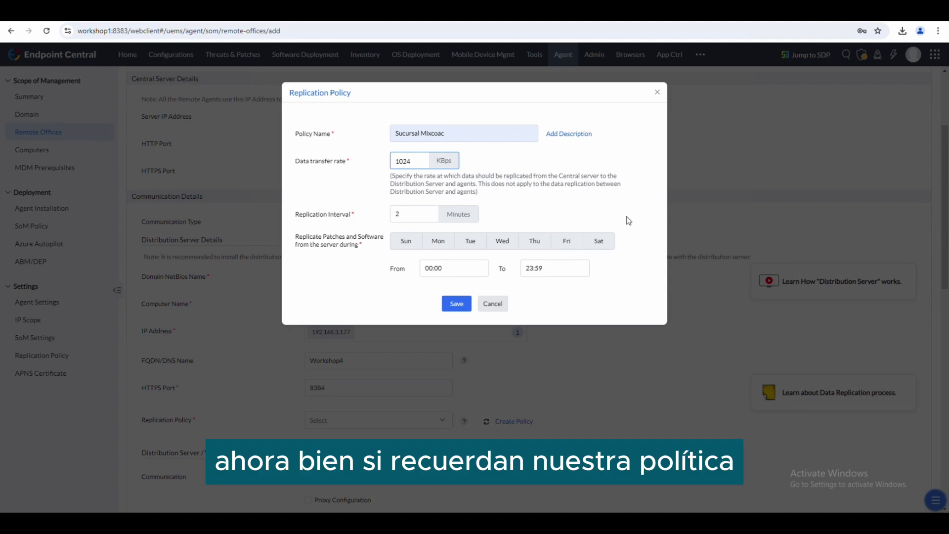
Schedule patch and software replication for Sunday, Friday and Saturday, with a start time of 18:00.
{"action": "left_click", "coordinate": [418, 243]}
{"action": "left_click", "coordinate": [564, 243]}
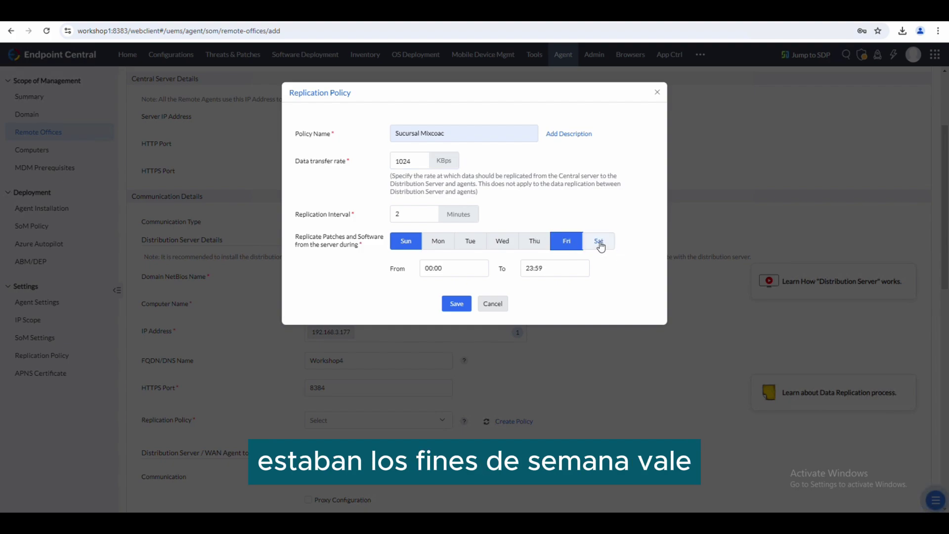
{"action": "left_click", "coordinate": [600, 244]}
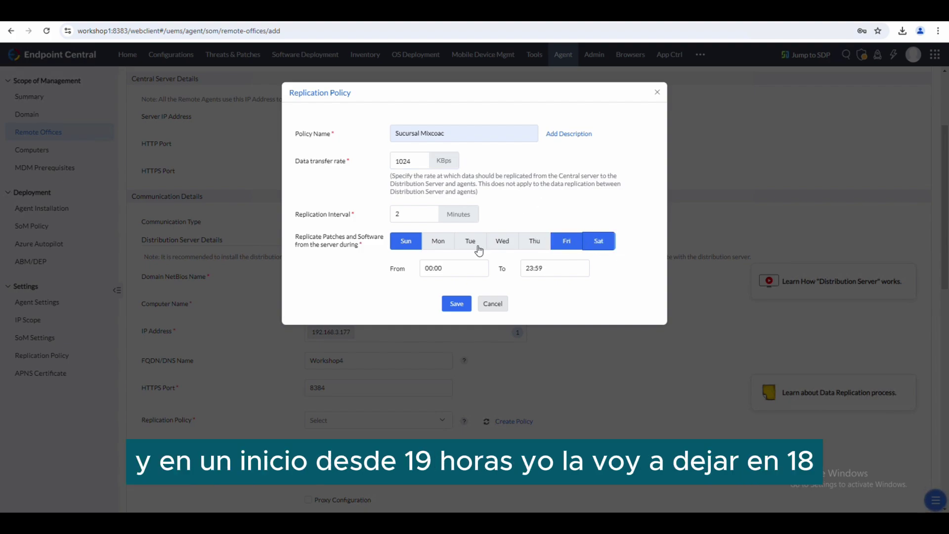
{"action": "left_click", "coordinate": [429, 268]}
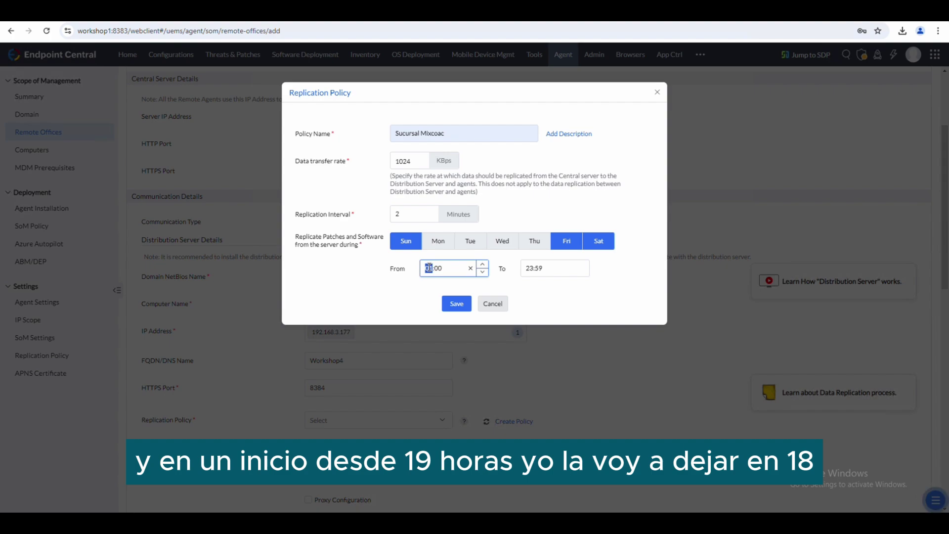
{"action": "left_click", "coordinate": [501, 286]}
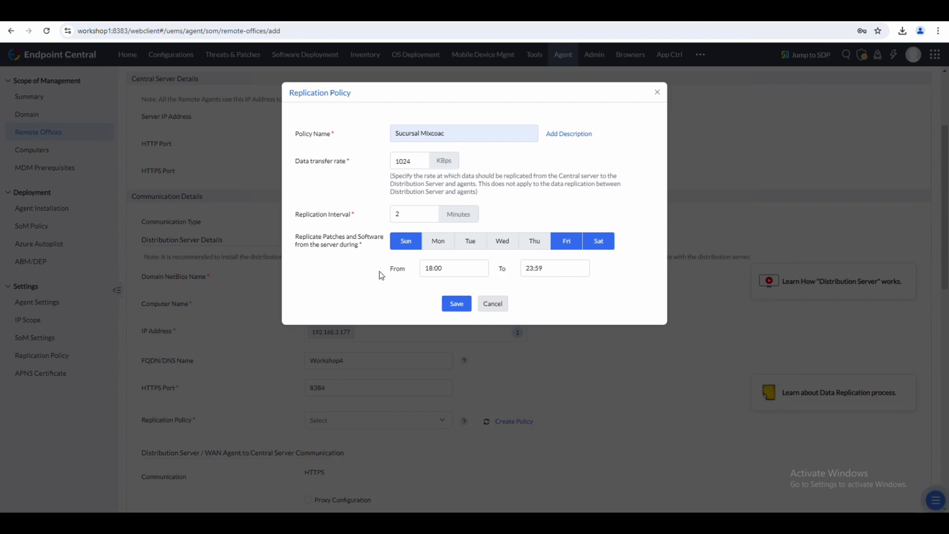
Set the replication window's start time to 16:00 and try to save the replication policy.
{"action": "left_click", "coordinate": [429, 268]}
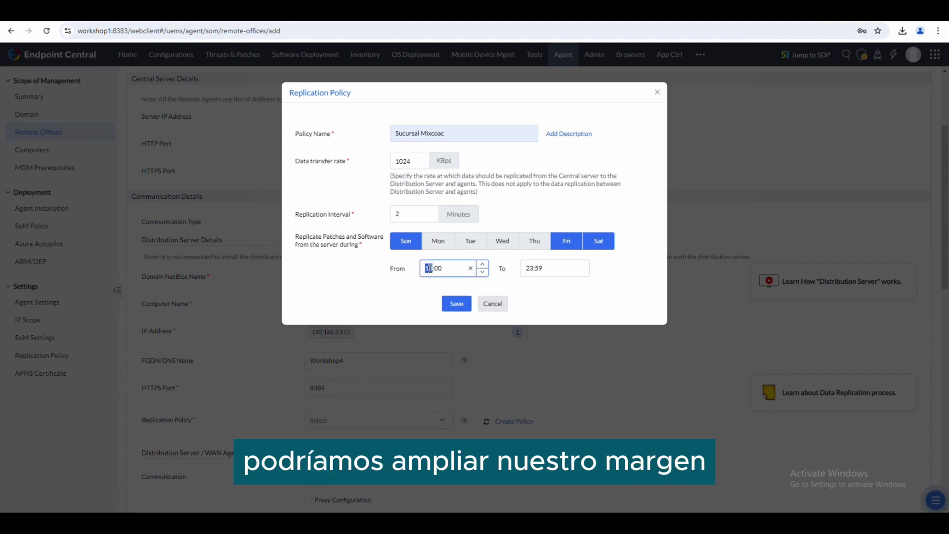
{"action": "type", "text": "16"}
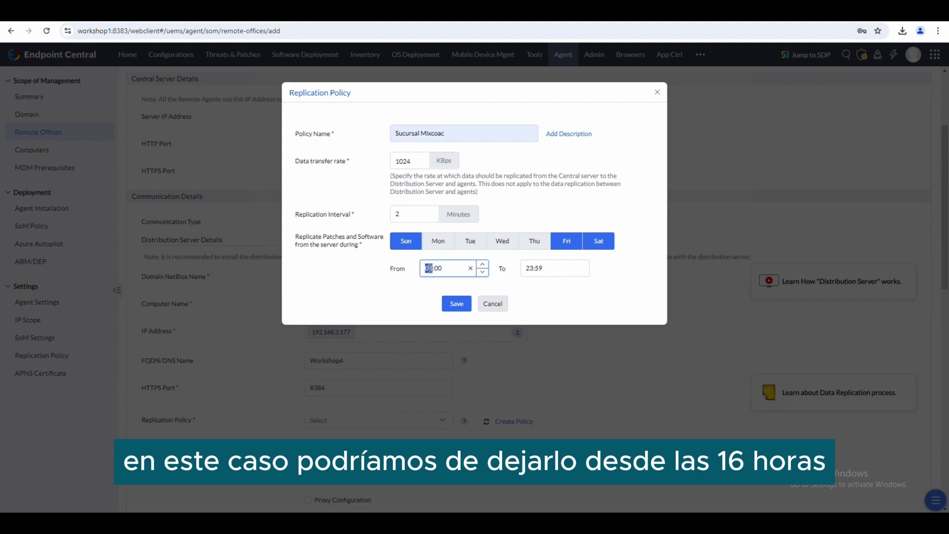
{"action": "left_click", "coordinate": [426, 297]}
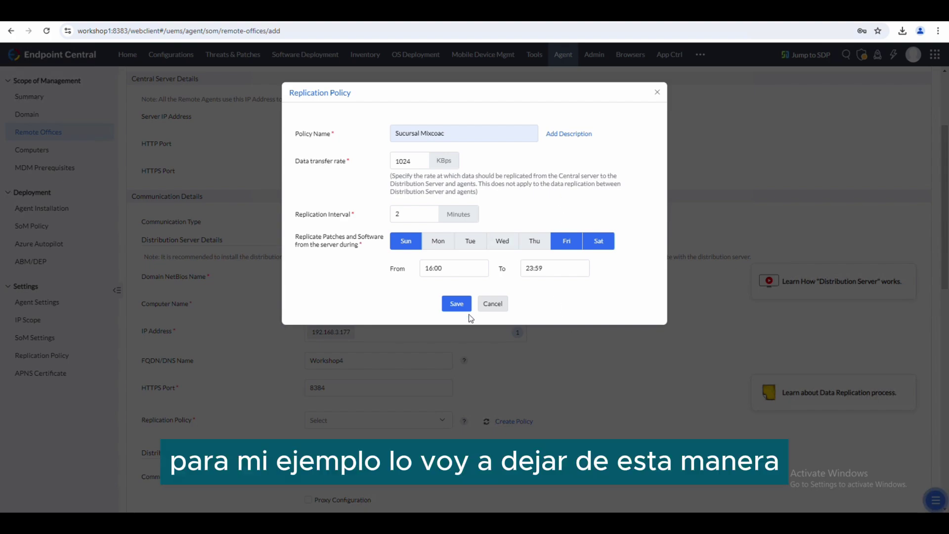
{"action": "left_click", "coordinate": [460, 305]}
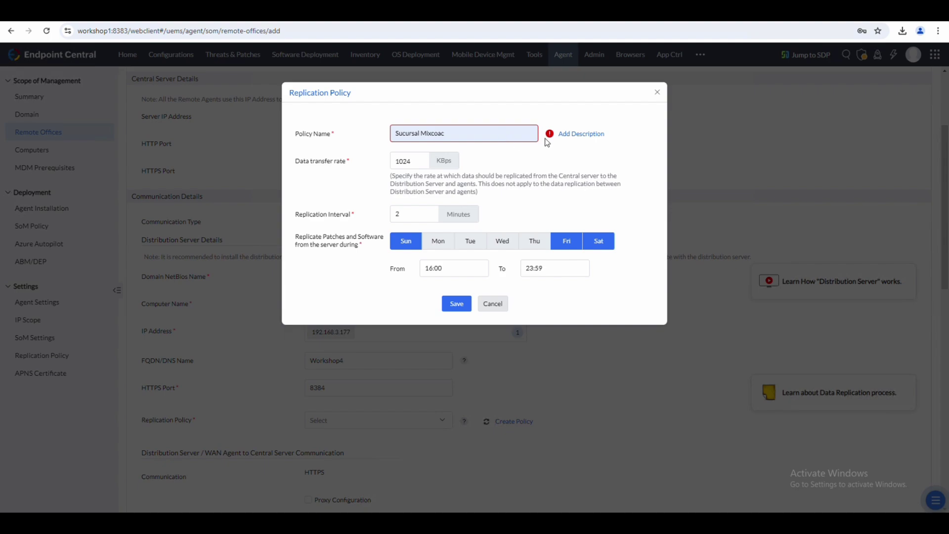
Rename the replication policy to Sucursal Mixcoac1 and save it.
{"action": "left_click", "coordinate": [476, 132]}
{"action": "type", "text": "1"}
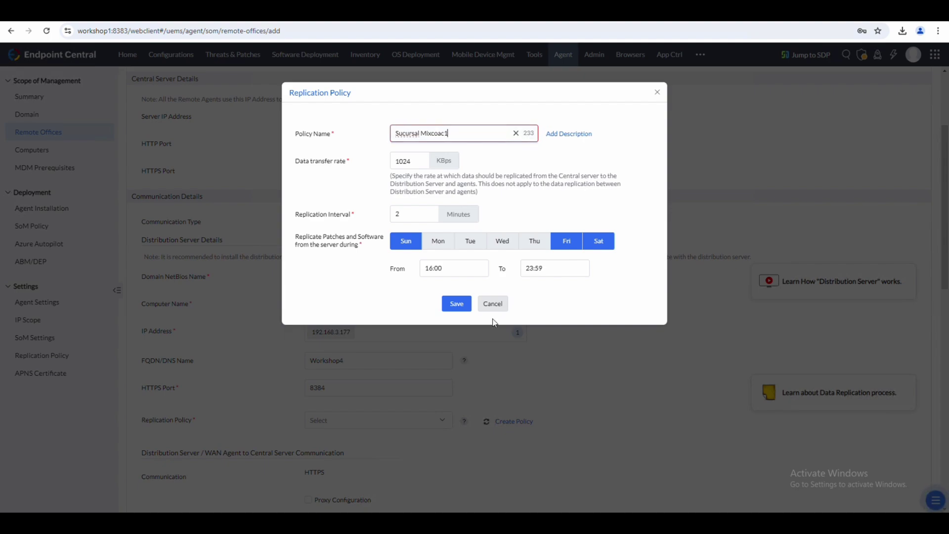
{"action": "left_click", "coordinate": [465, 307]}
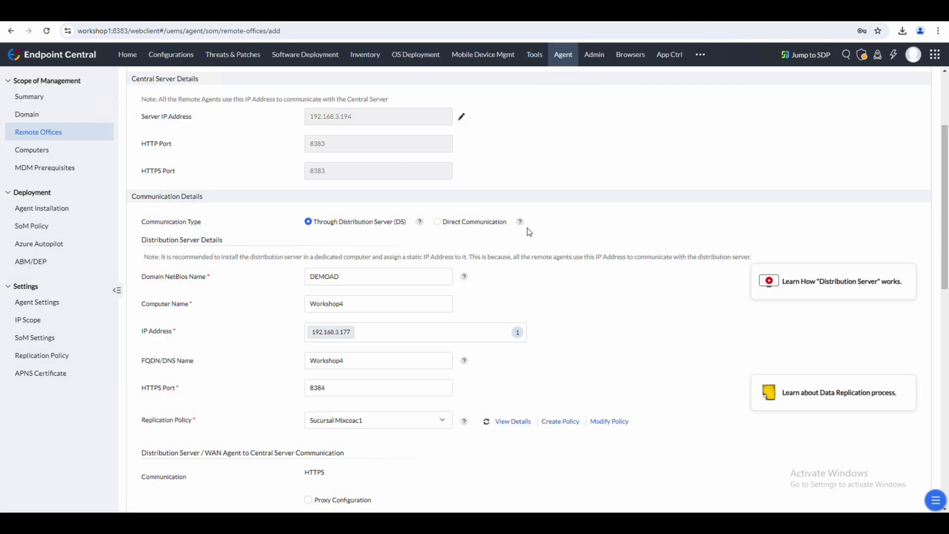
{"action": "scroll", "coordinate": [529, 232], "scroll_direction": "down", "scroll_amount": 3}
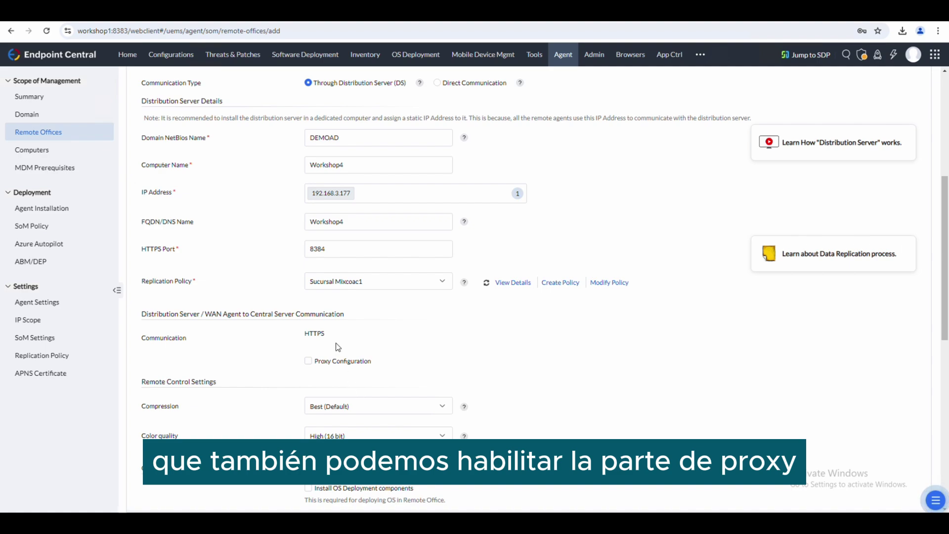
{"action": "left_click", "coordinate": [310, 365]}
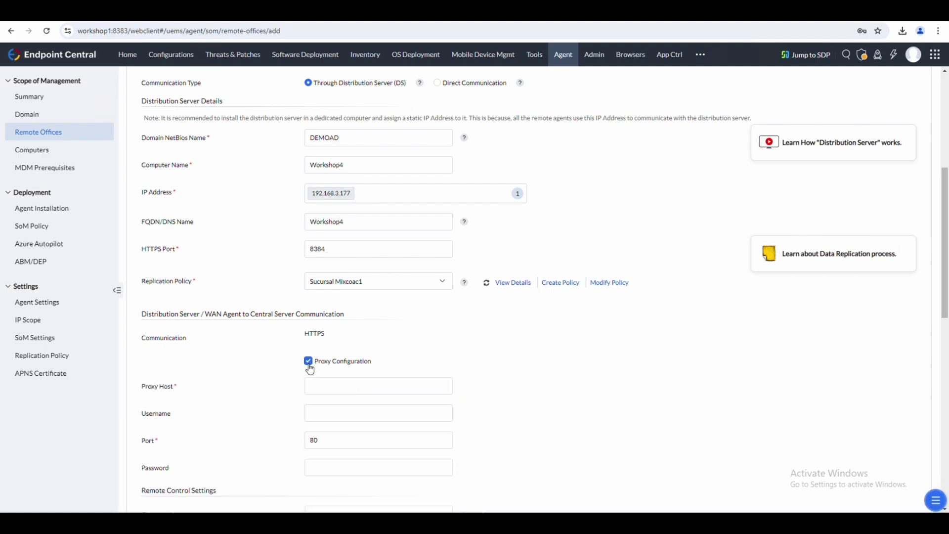
{"action": "scroll", "coordinate": [356, 366], "scroll_direction": "down", "scroll_amount": 3}
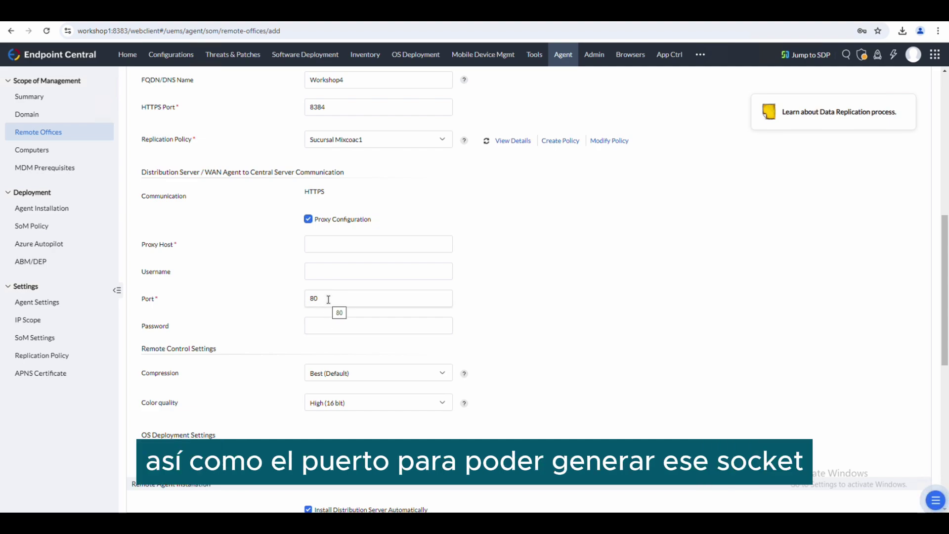
{"action": "scroll", "coordinate": [490, 233], "scroll_direction": "down", "scroll_amount": 1}
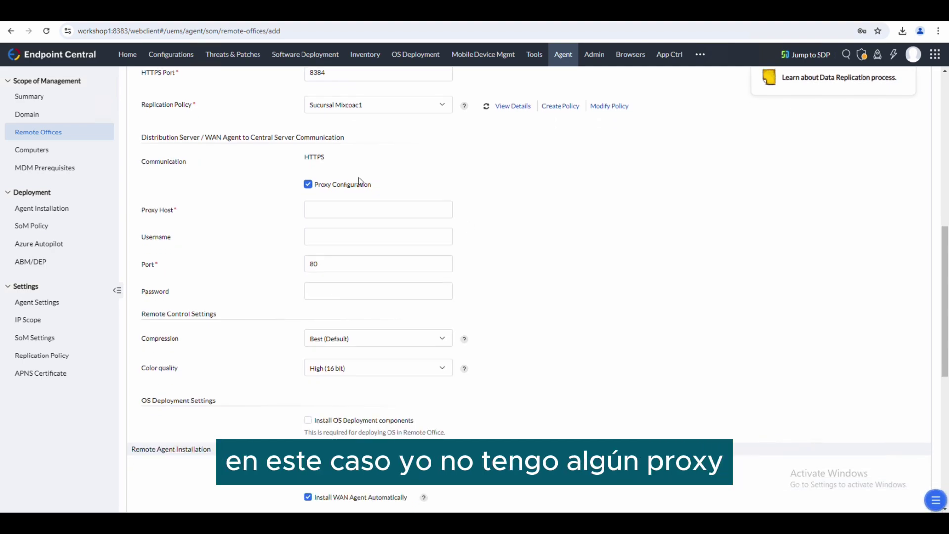
{"action": "left_click", "coordinate": [309, 186]}
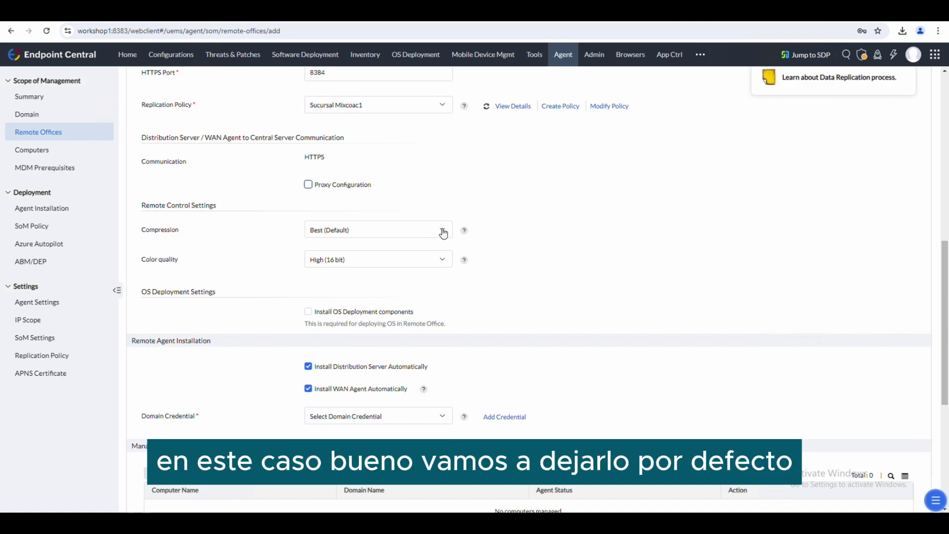
{"action": "left_click", "coordinate": [442, 263]}
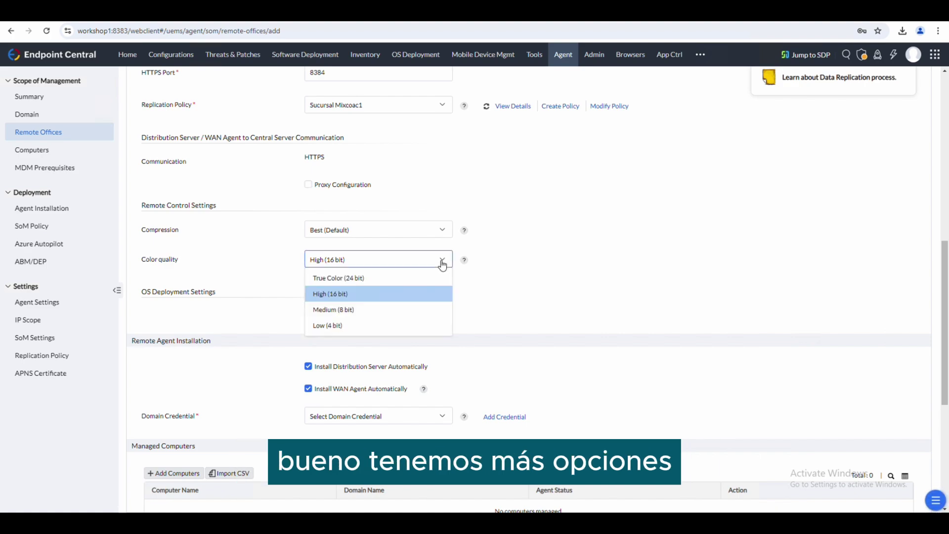
{"action": "left_click", "coordinate": [523, 303]}
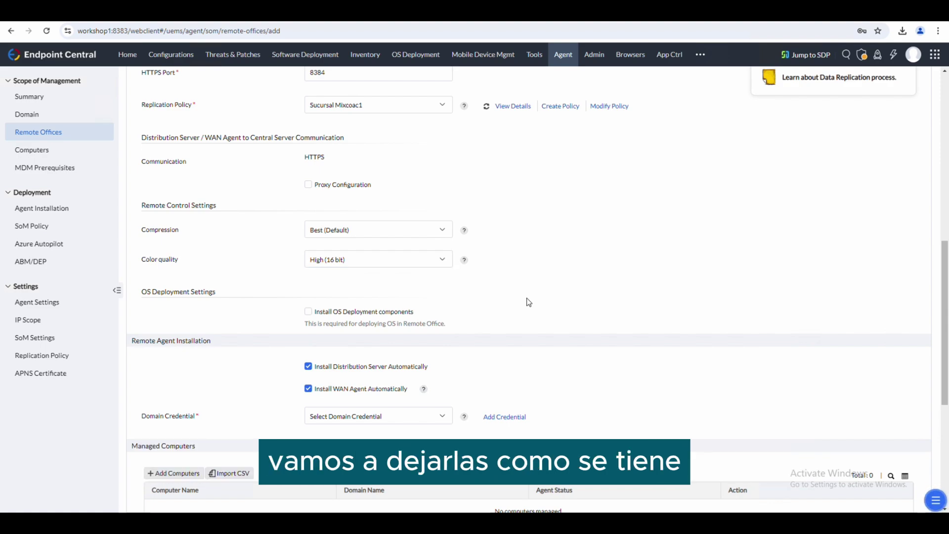
Select DEMOAD_root / administrator as the domain credential for the remote agent installation.
{"action": "scroll", "coordinate": [527, 302], "scroll_direction": "down", "scroll_amount": 2}
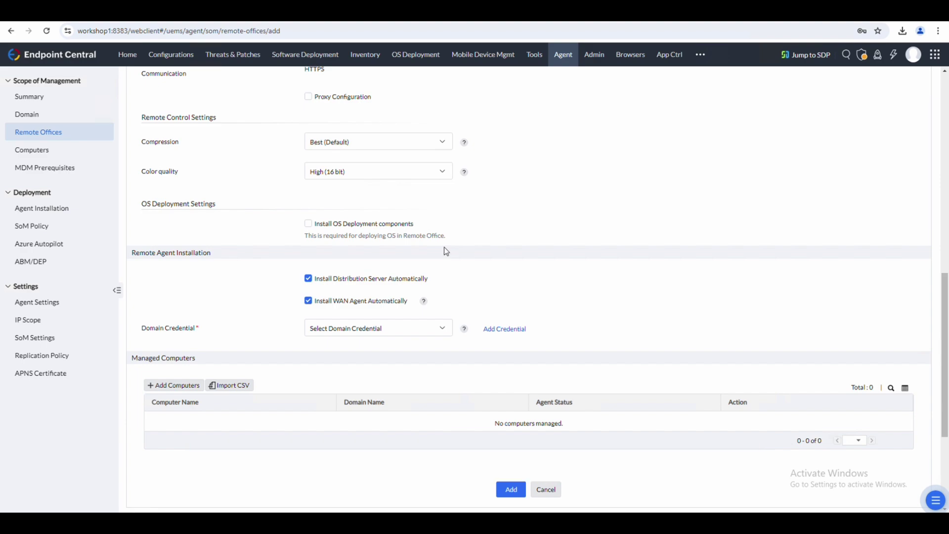
{"action": "scroll", "coordinate": [443, 251], "scroll_direction": "down", "scroll_amount": 1}
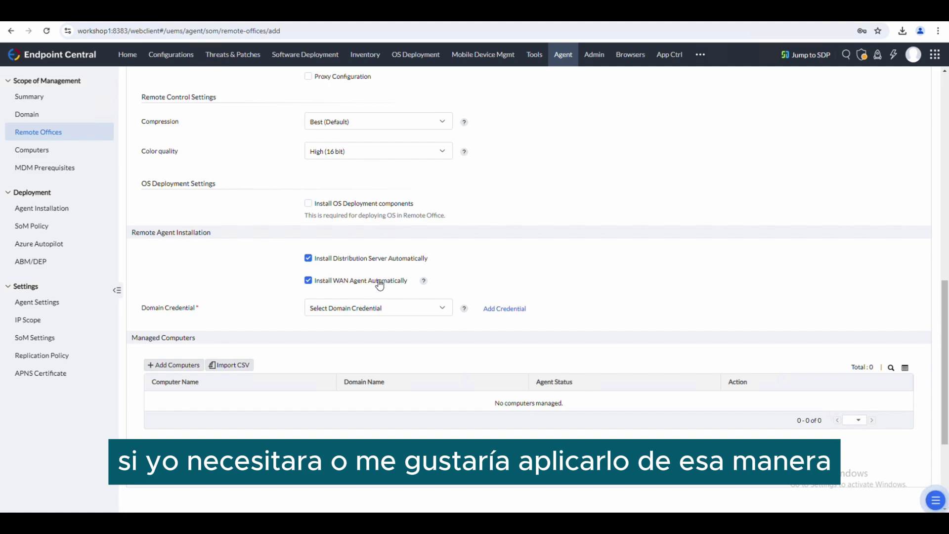
{"action": "left_click", "coordinate": [423, 311]}
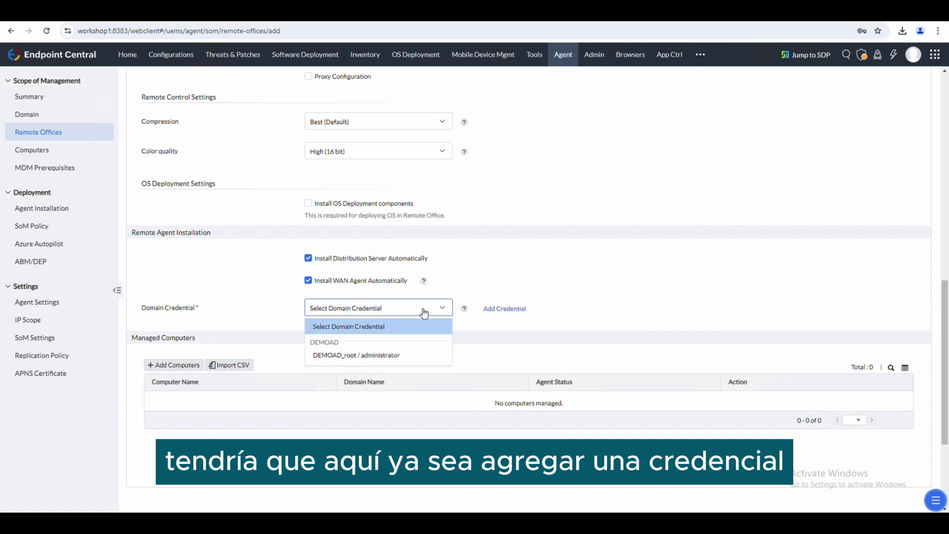
{"action": "left_click", "coordinate": [401, 359]}
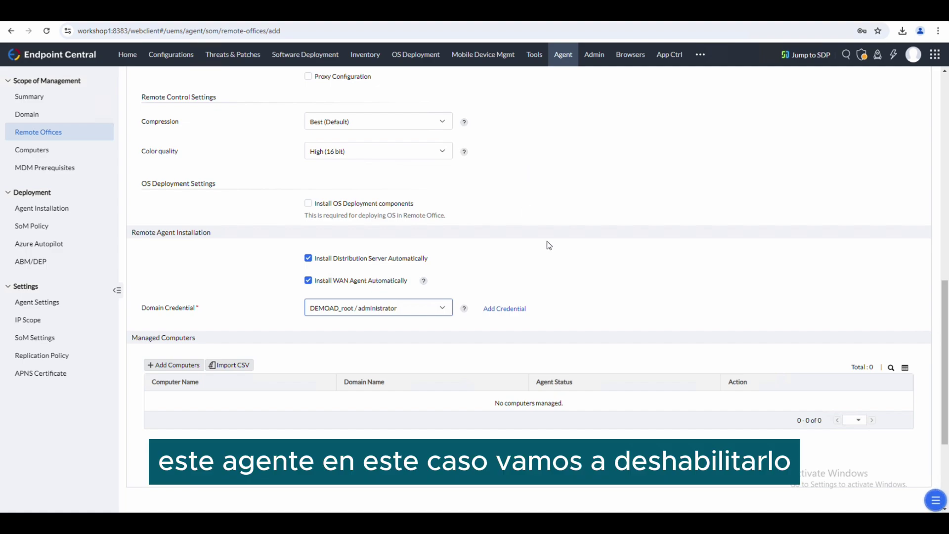
Disable automatic installation of the distribution server and WAN agent, and add the remote office.
{"action": "left_click", "coordinate": [308, 258]}
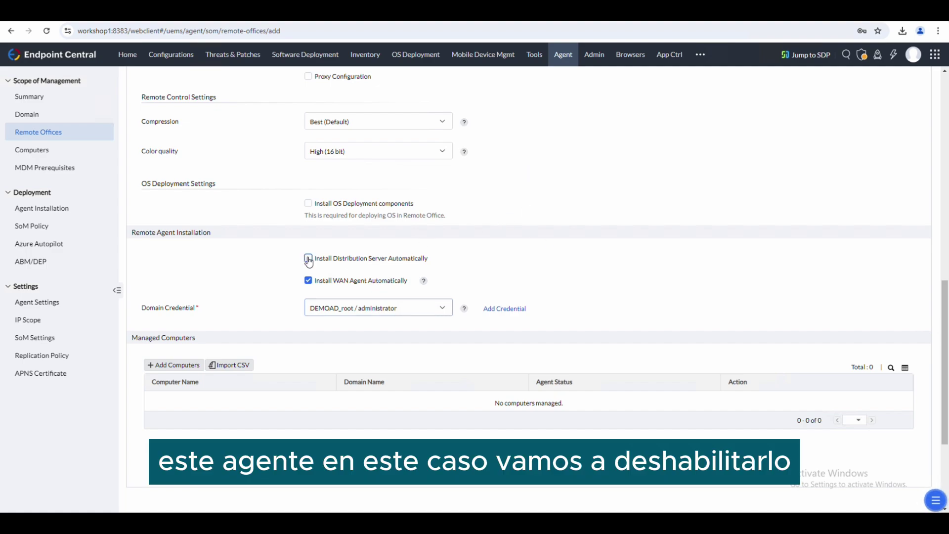
{"action": "left_click", "coordinate": [309, 281]}
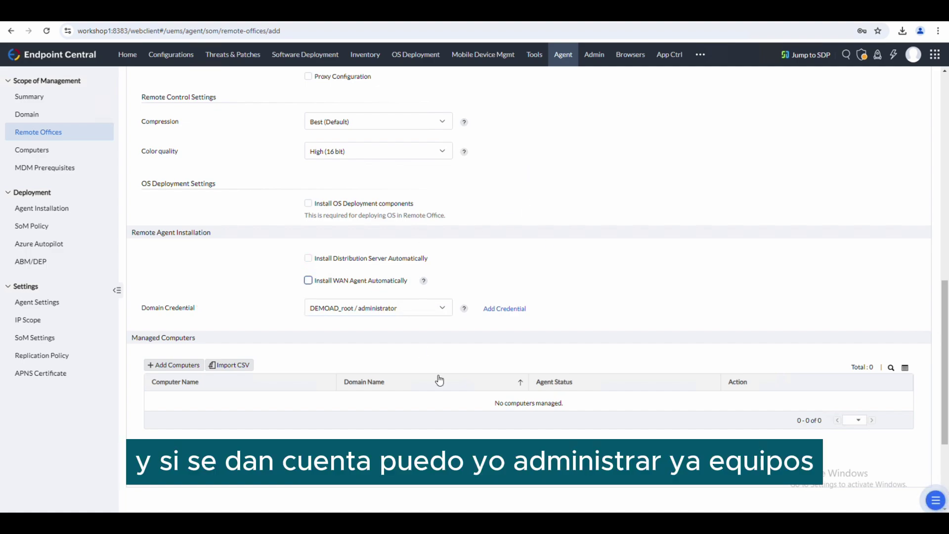
{"action": "scroll", "coordinate": [261, 296], "scroll_direction": "down", "scroll_amount": 2}
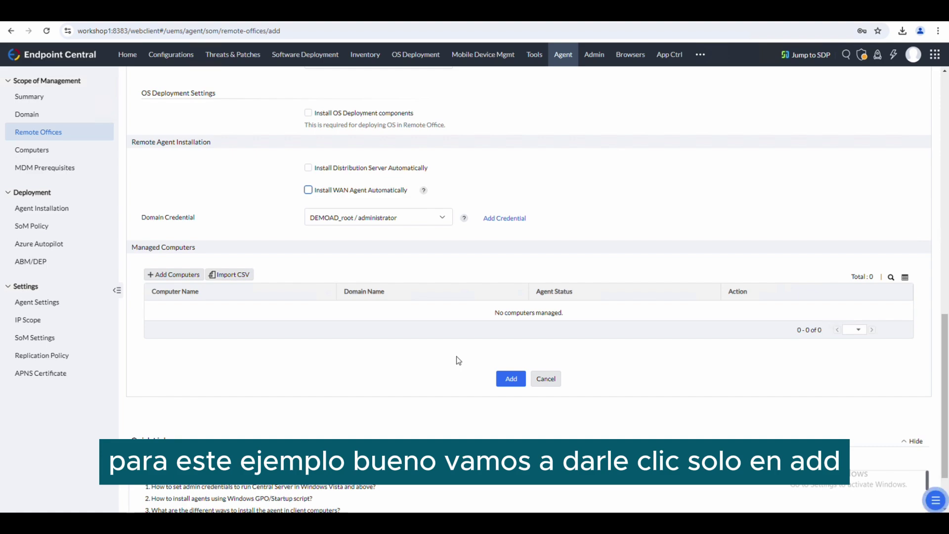
{"action": "left_click", "coordinate": [512, 383]}
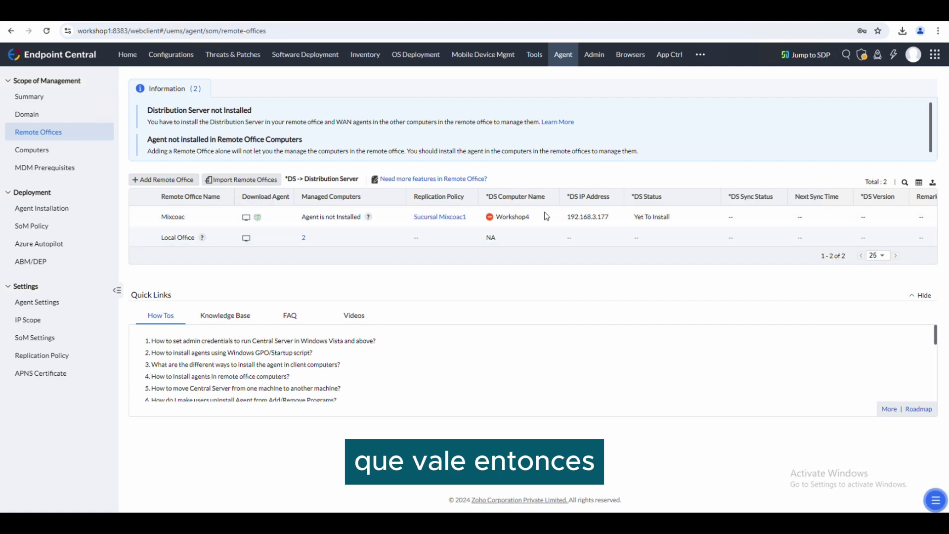
Download the Mixcoac office's distribution server installer and copy the installer file into the Downloads folder on the distribution server.
{"action": "left_click", "coordinate": [257, 218]}
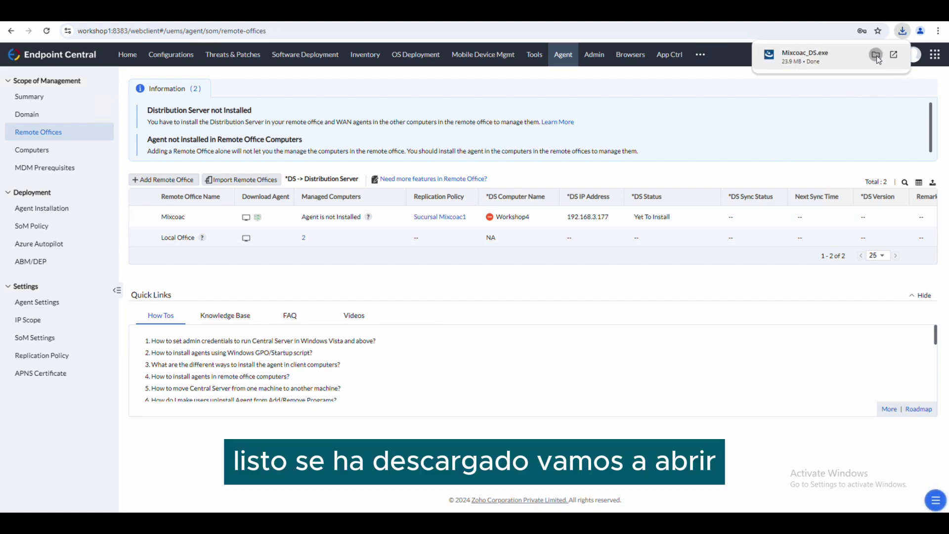
{"action": "left_click", "coordinate": [876, 54]}
{"action": "right_click", "coordinate": [285, 278]}
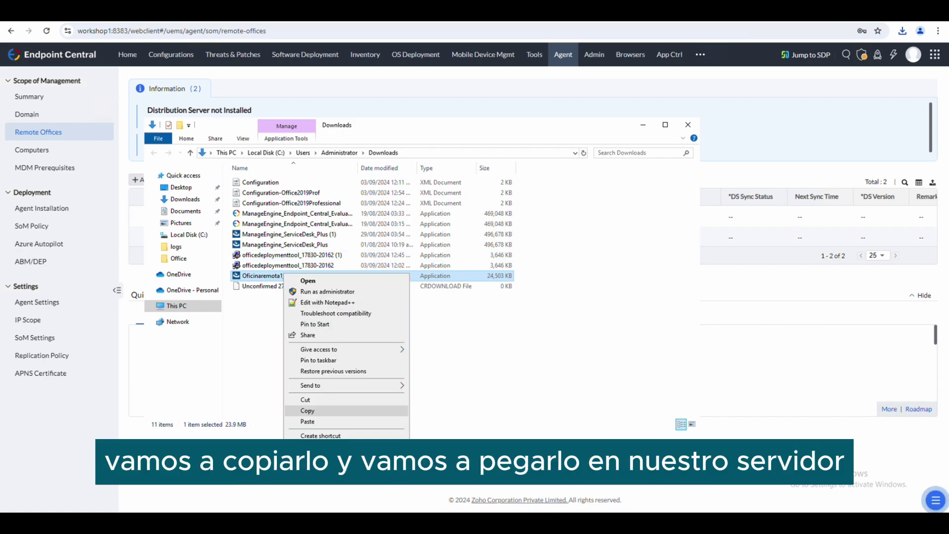
{"action": "left_click", "coordinate": [312, 411]}
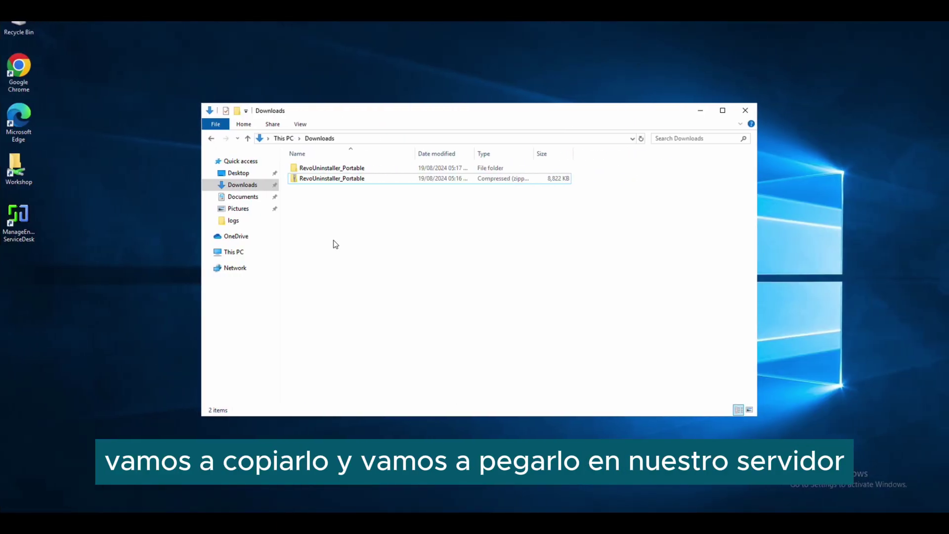
{"action": "right_click", "coordinate": [333, 241]}
{"action": "left_click", "coordinate": [353, 306]}
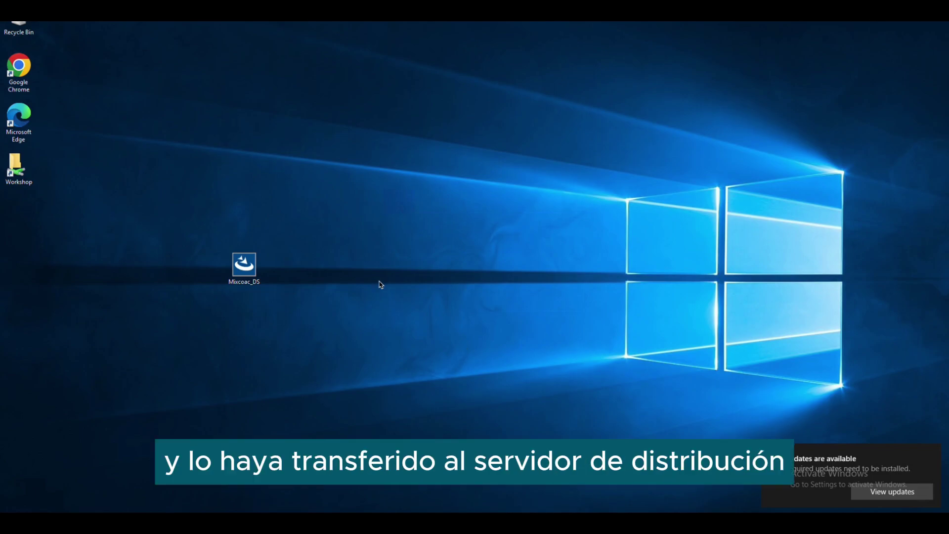
Run the Mixcoac_DS installer as administrator and install the distribution server in C:\Program Files (x86)\ManageEngine\.
{"action": "right_click", "coordinate": [250, 265]}
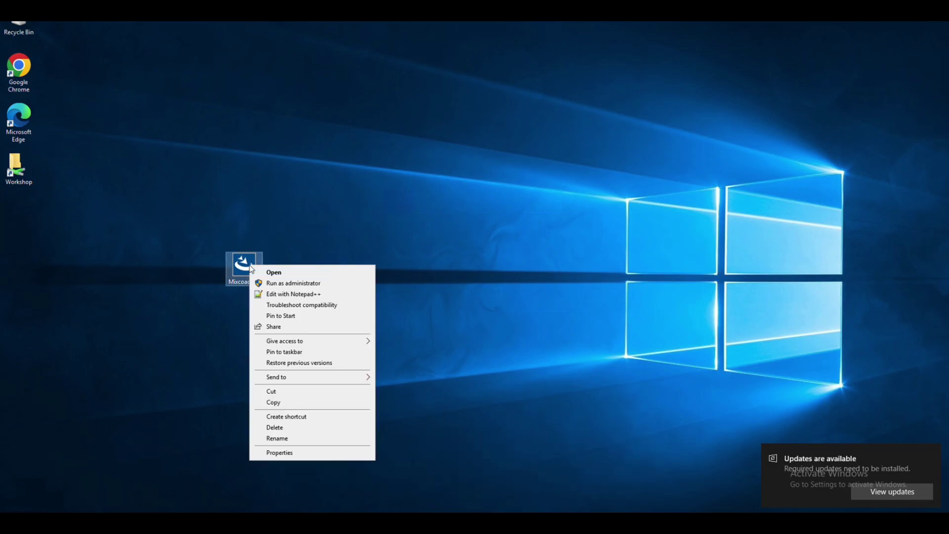
{"action": "left_click", "coordinate": [289, 284]}
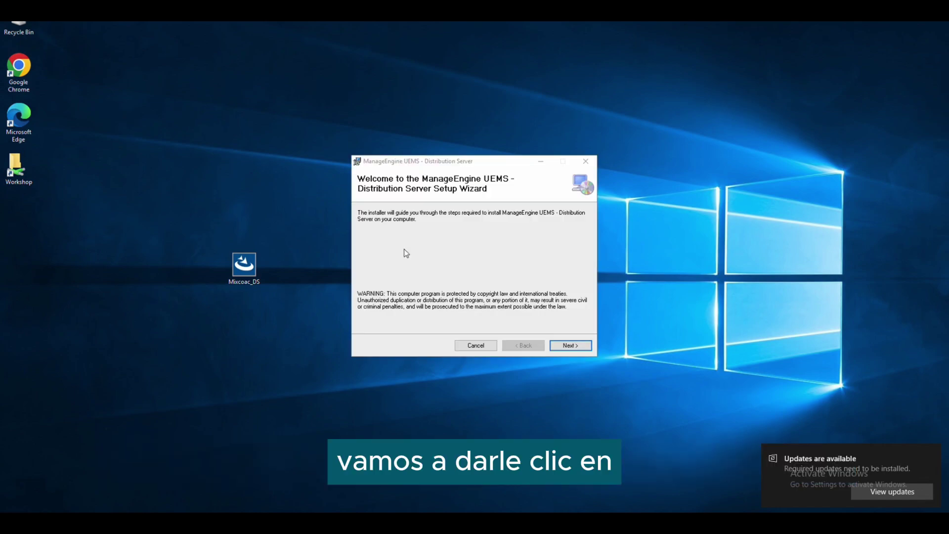
{"action": "left_click", "coordinate": [577, 346]}
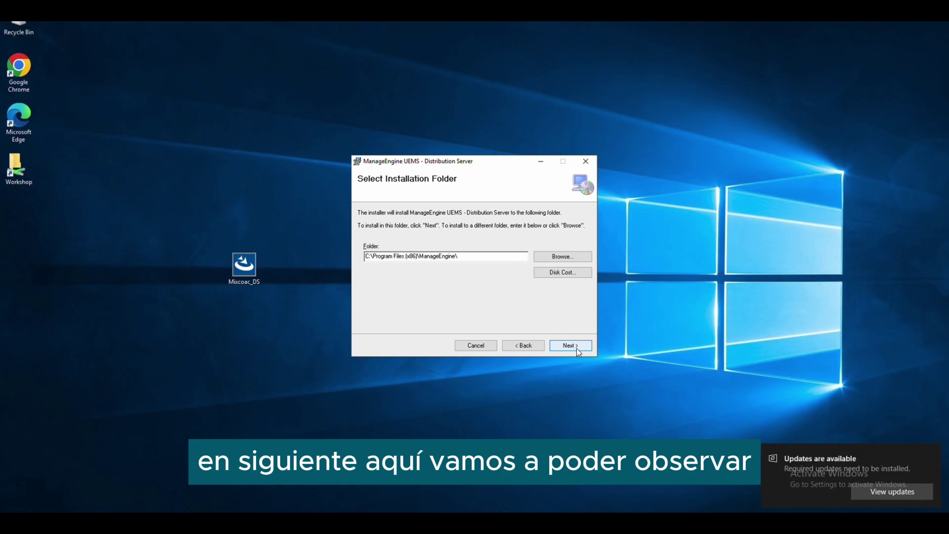
{"action": "left_click", "coordinate": [471, 256]}
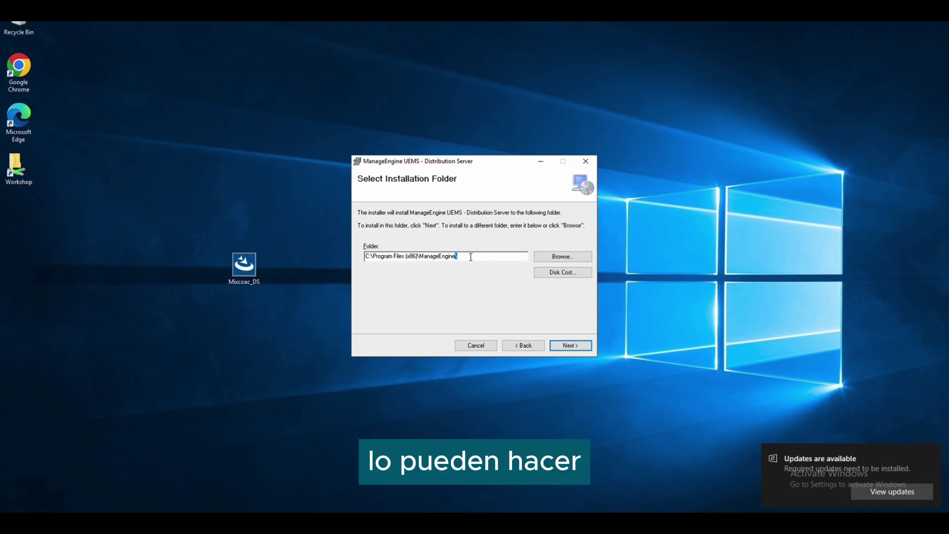
{"action": "left_click", "coordinate": [571, 345]}
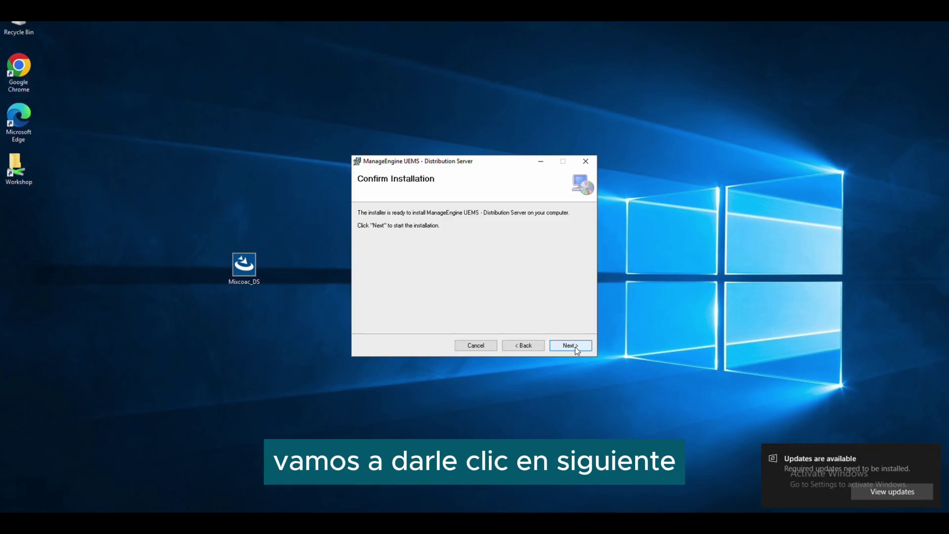
{"action": "left_click", "coordinate": [571, 345]}
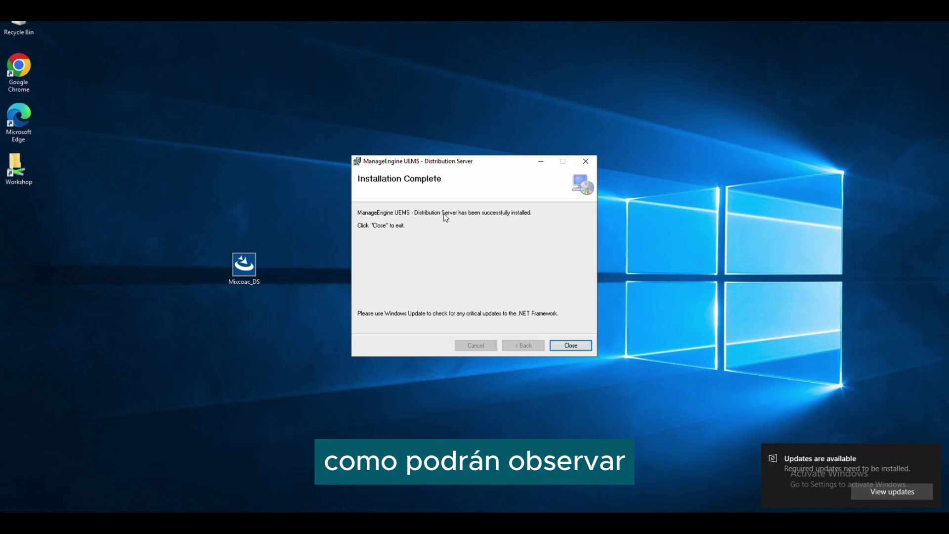
{"action": "left_click", "coordinate": [572, 346]}
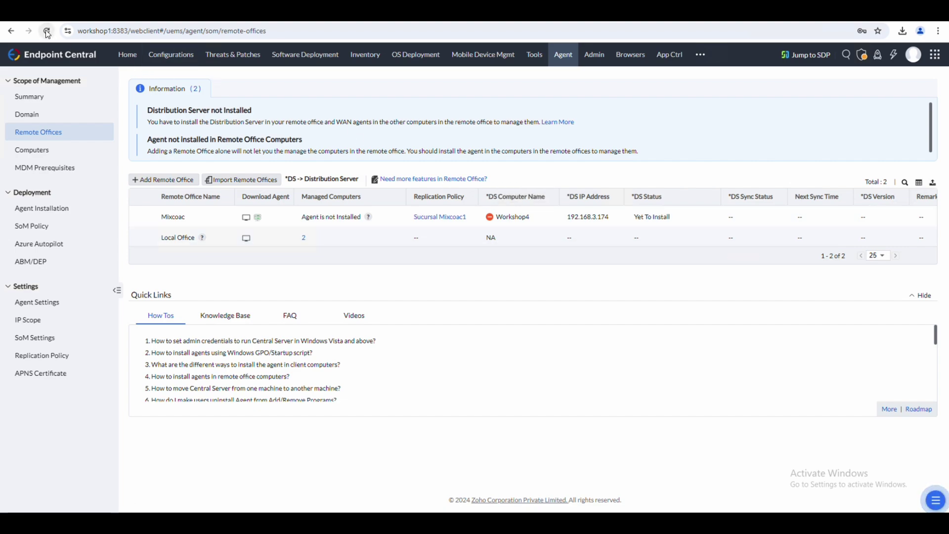
Switch back to Endpoint Central, refresh the remote offices list, and examine Mixcoac's distribution server status, next sync time, version and remaining columns.
{"action": "key", "text": "F5"}
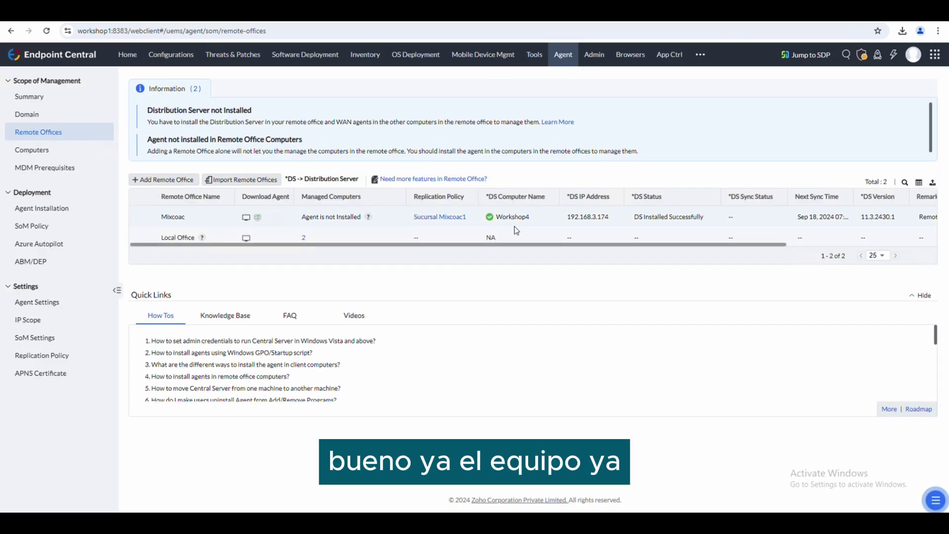
{"action": "mouse_move", "coordinate": [509, 213]}
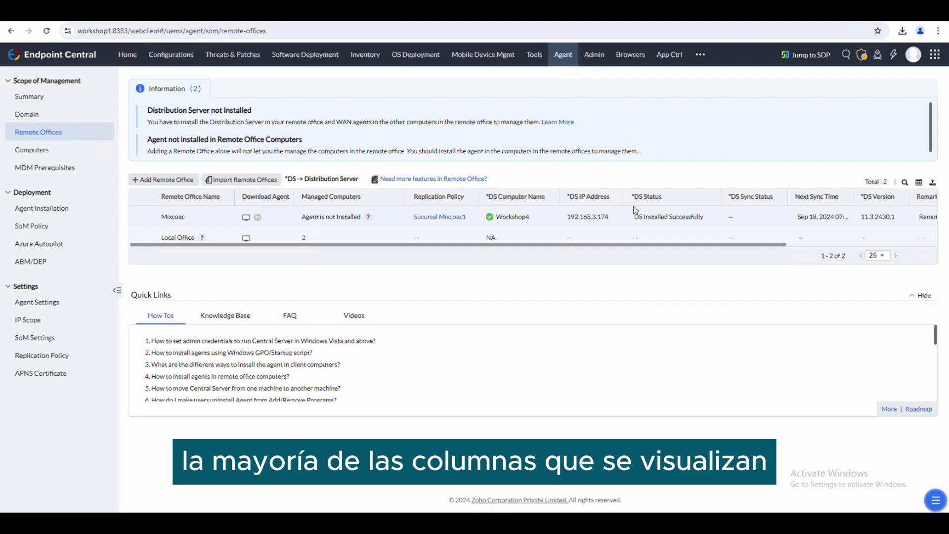
{"action": "double_click", "coordinate": [663, 216]}
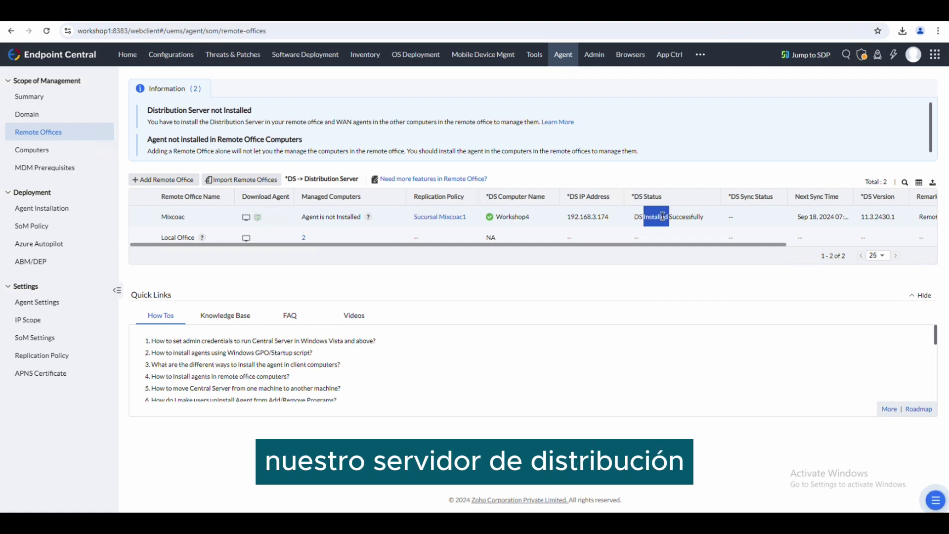
{"action": "double_click", "coordinate": [812, 216]}
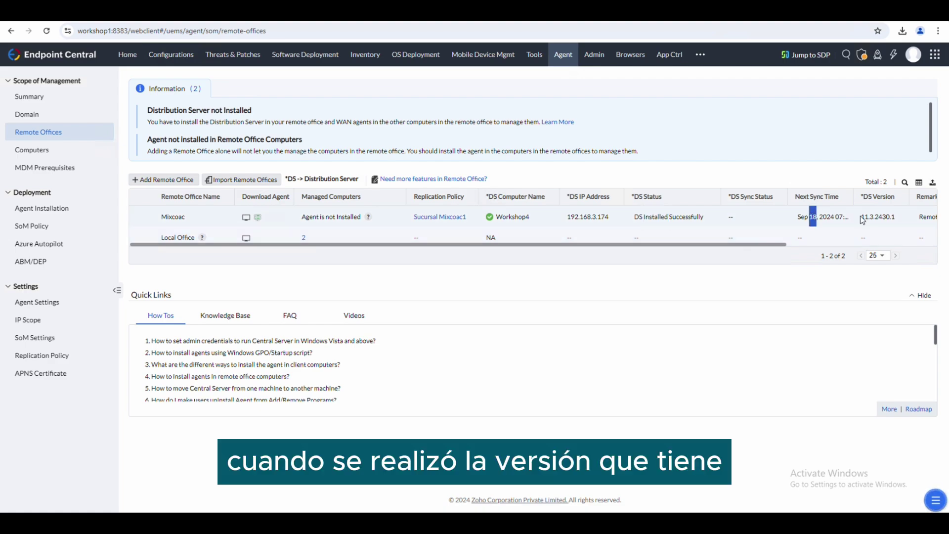
{"action": "double_click", "coordinate": [878, 217]}
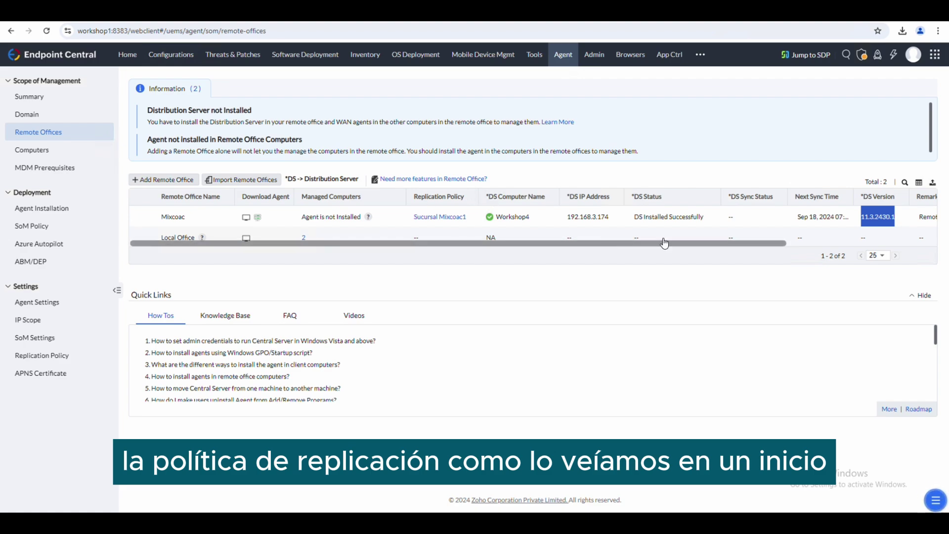
{"action": "left_click_drag", "start_coordinate": [609, 244], "coordinate": [759, 245]}
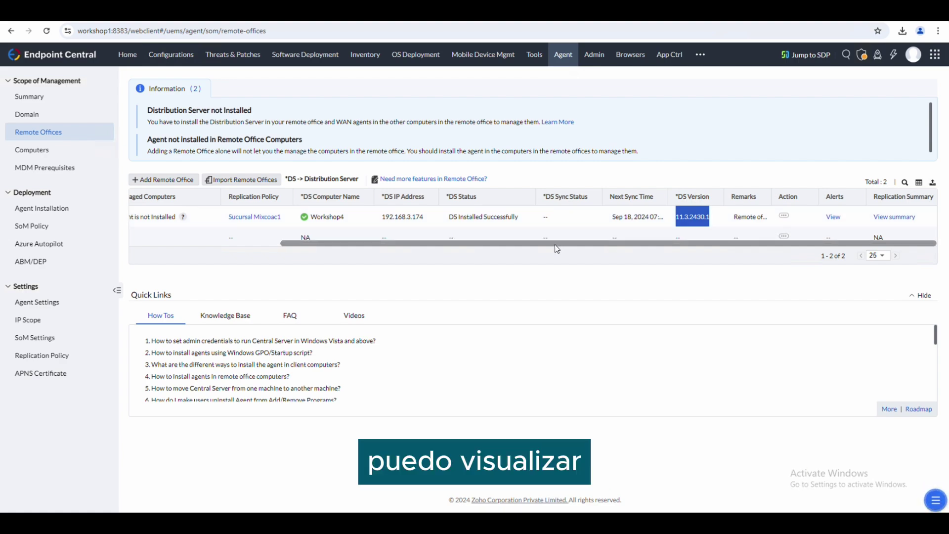
{"action": "left_click_drag", "start_coordinate": [558, 245], "coordinate": [407, 244]}
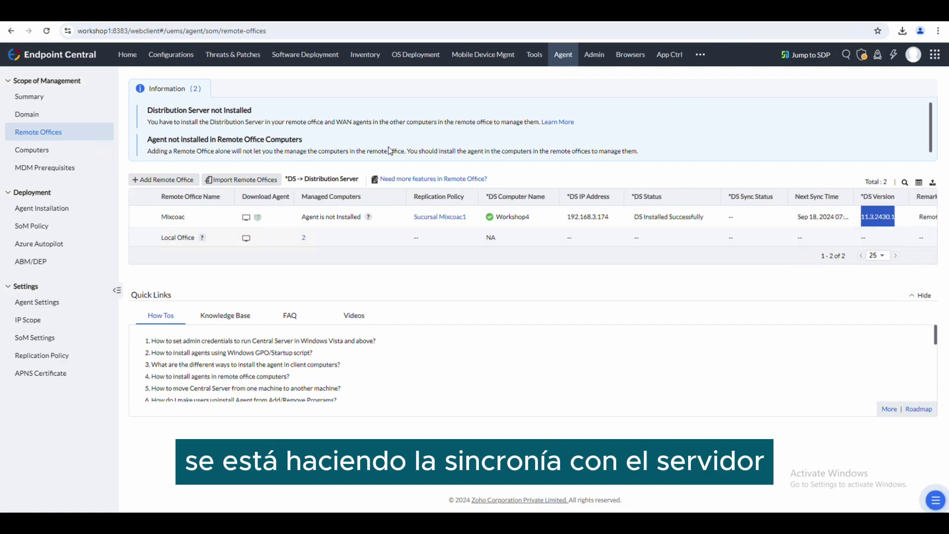